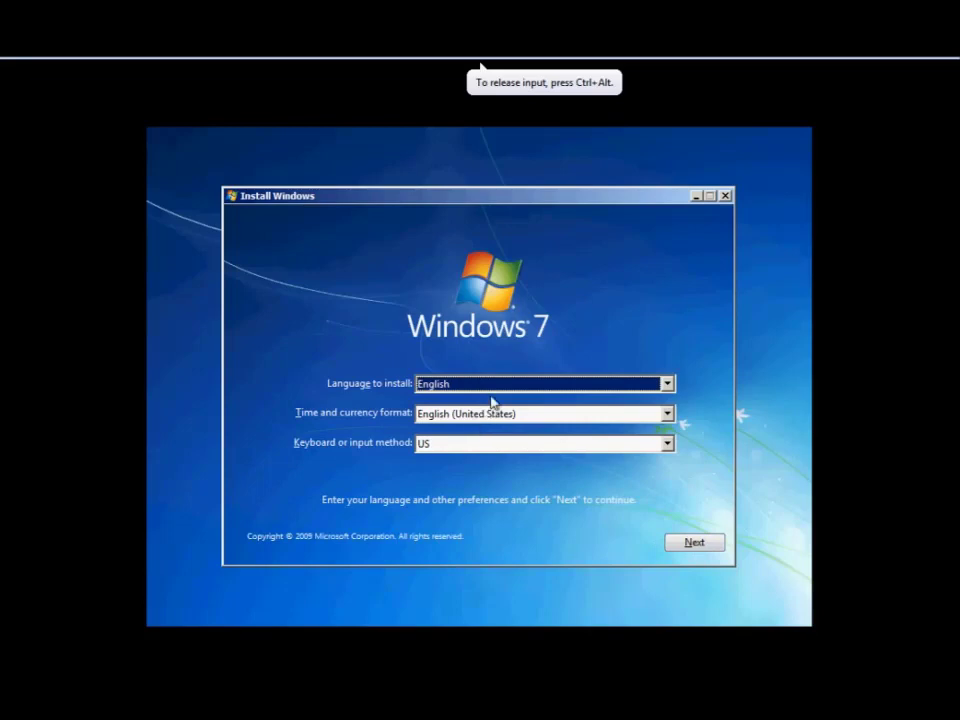
Accept English language, English (United States) formats and the US keyboard in Windows 7 Setup.
left_click(694, 545)
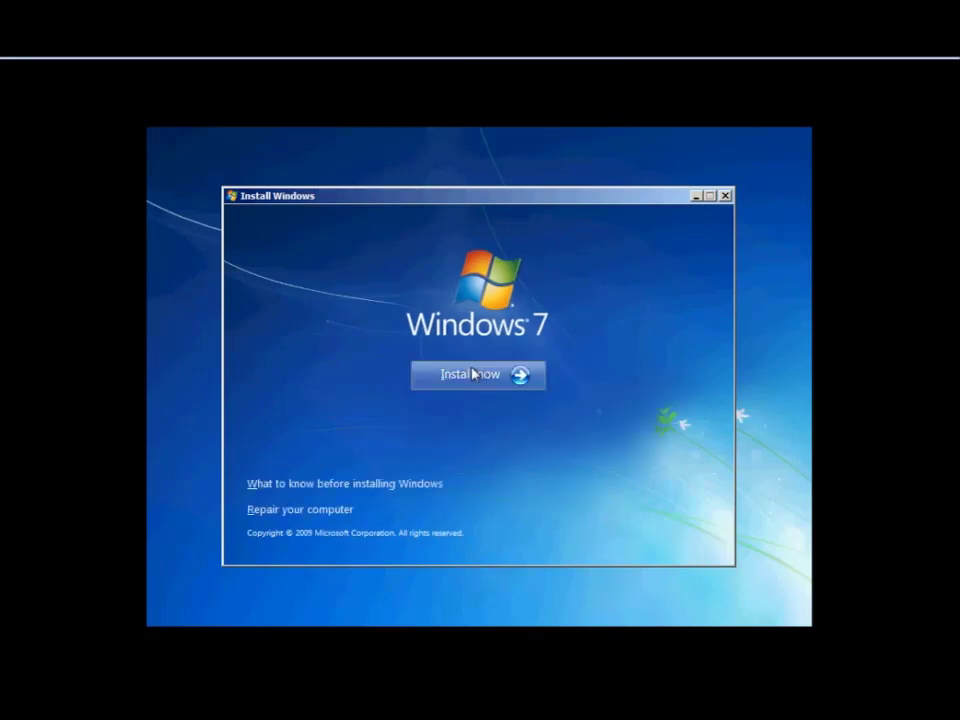
Start the Windows 7 installation from the Install now screen.
left_click(476, 374)
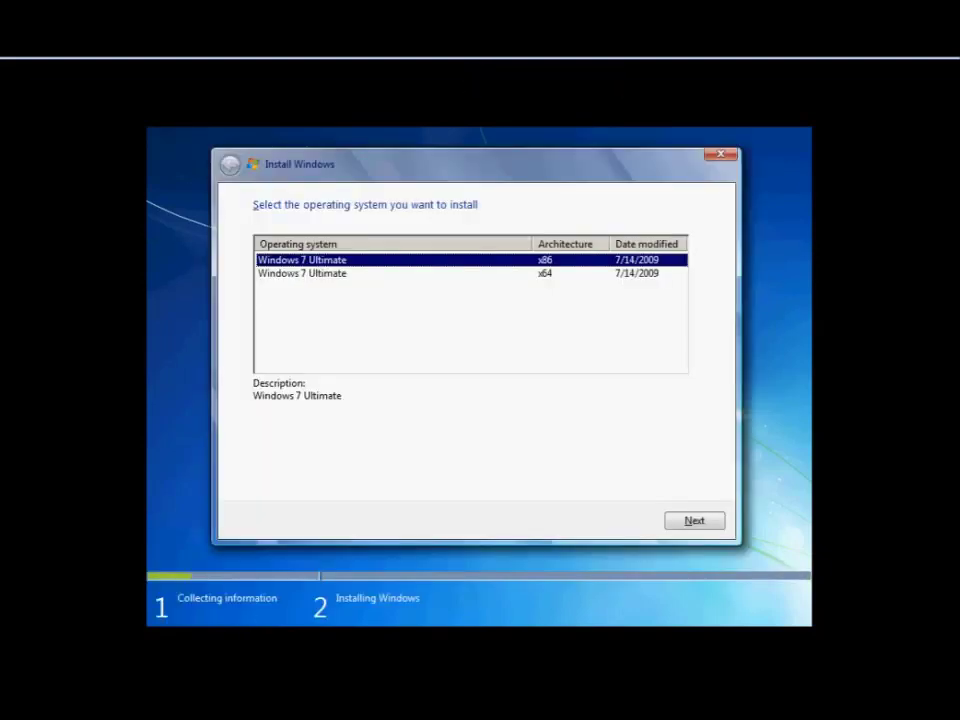
Choose Windows 7 Ultimate x86 and accept the license terms.
left_click(480, 66)
left_click(694, 521)
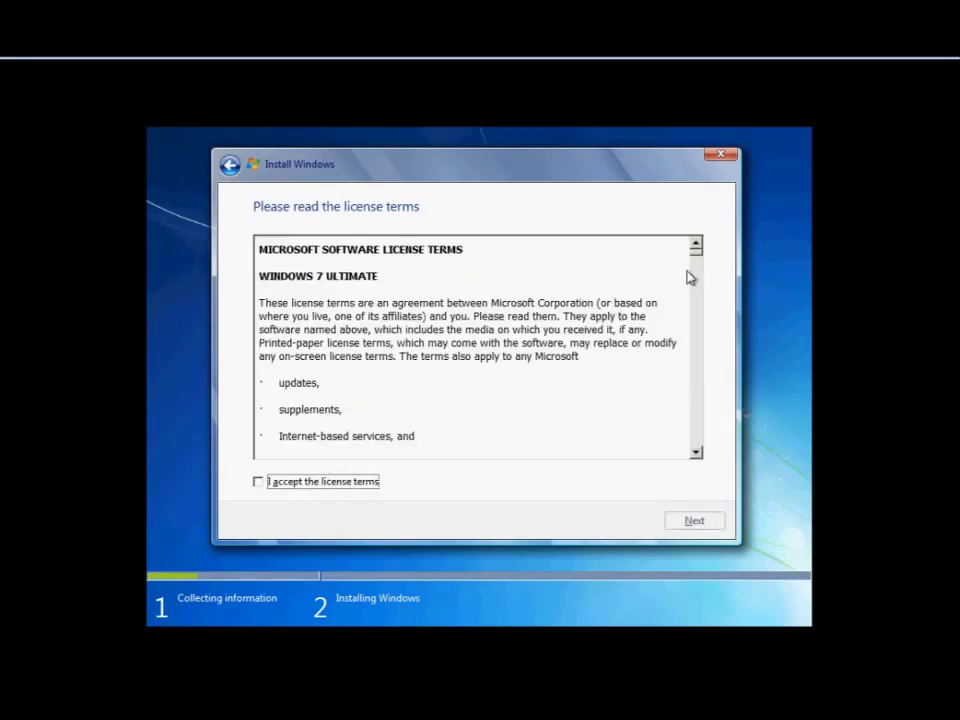
mouse_move(700, 260)
left_mouse_down()
mouse_move(692, 470)
mouse_move(700, 248)
left_mouse_up()
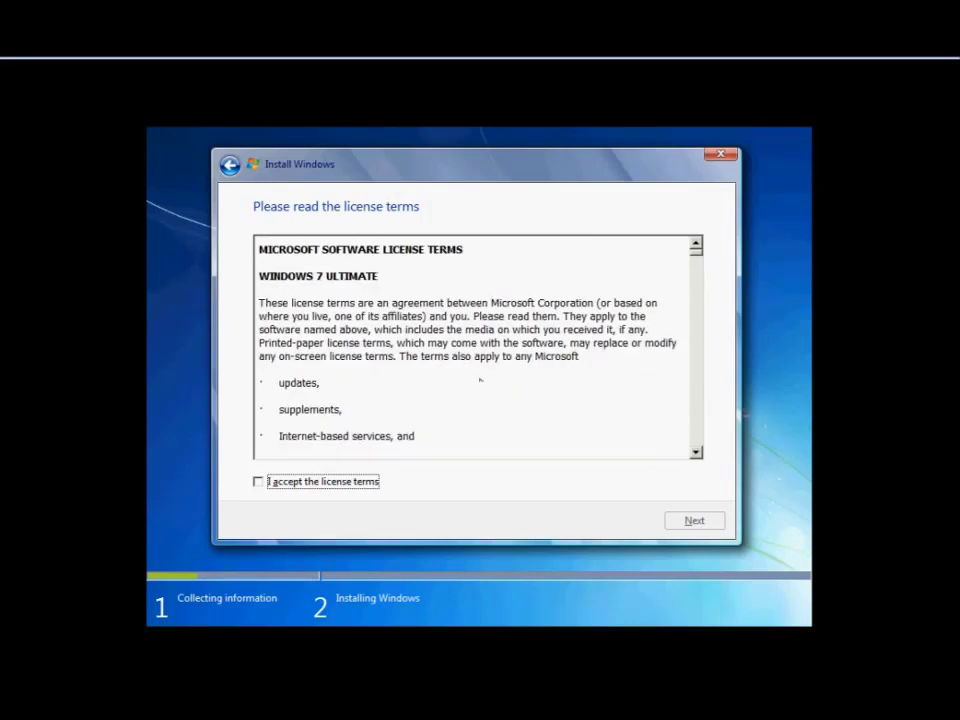
left_click(279, 488)
left_click(688, 521)
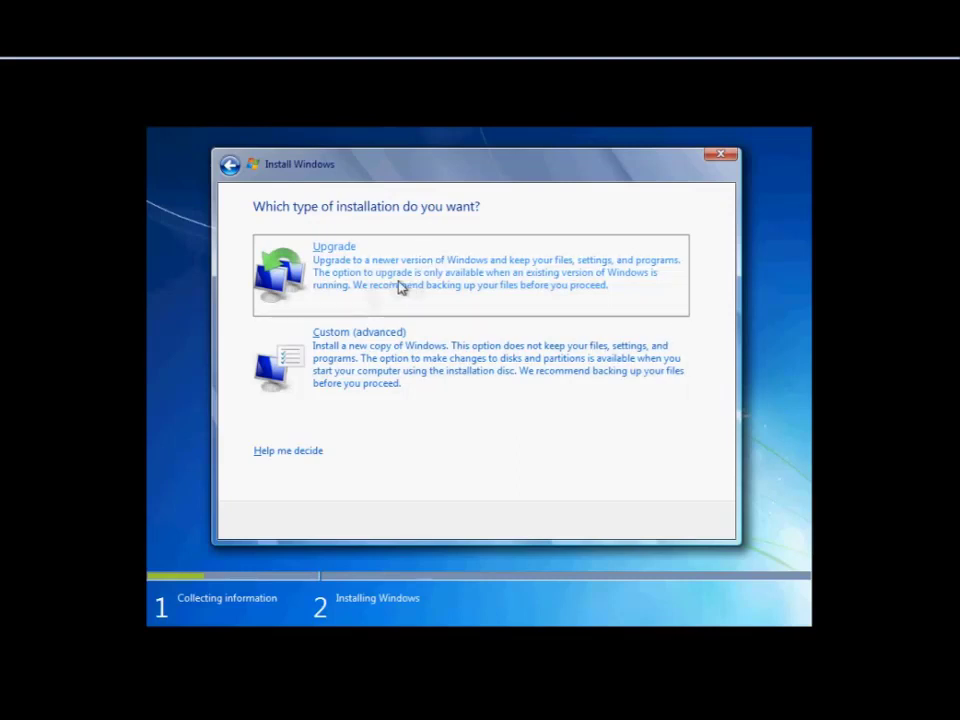
Do a Custom install: create a 30000 MB partition and install Windows on it.
left_click(400, 378)
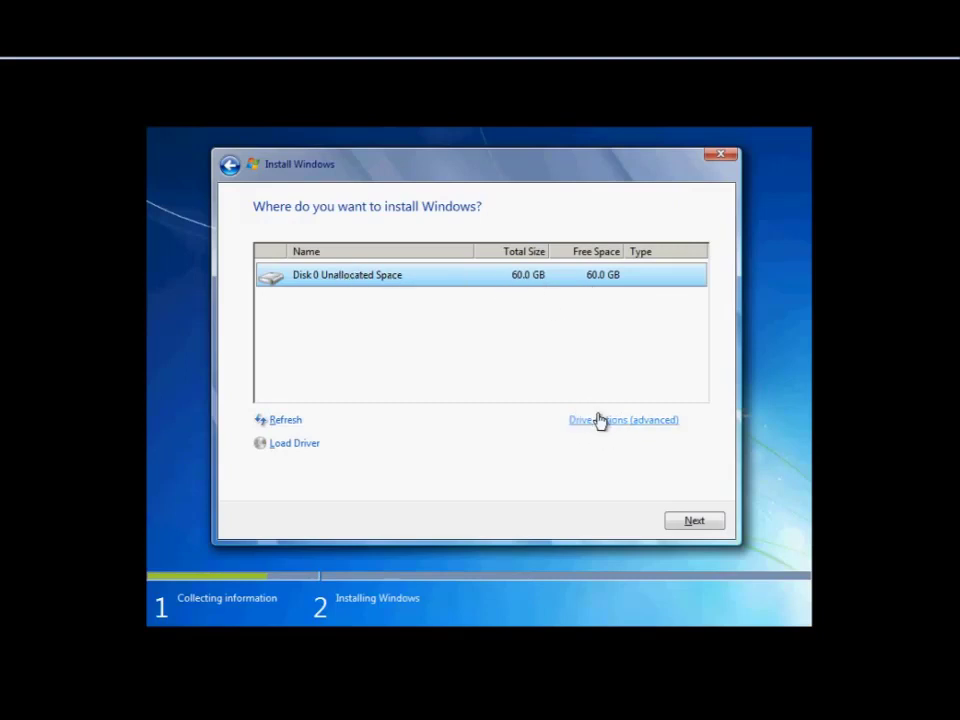
left_click(598, 422)
left_click(603, 428)
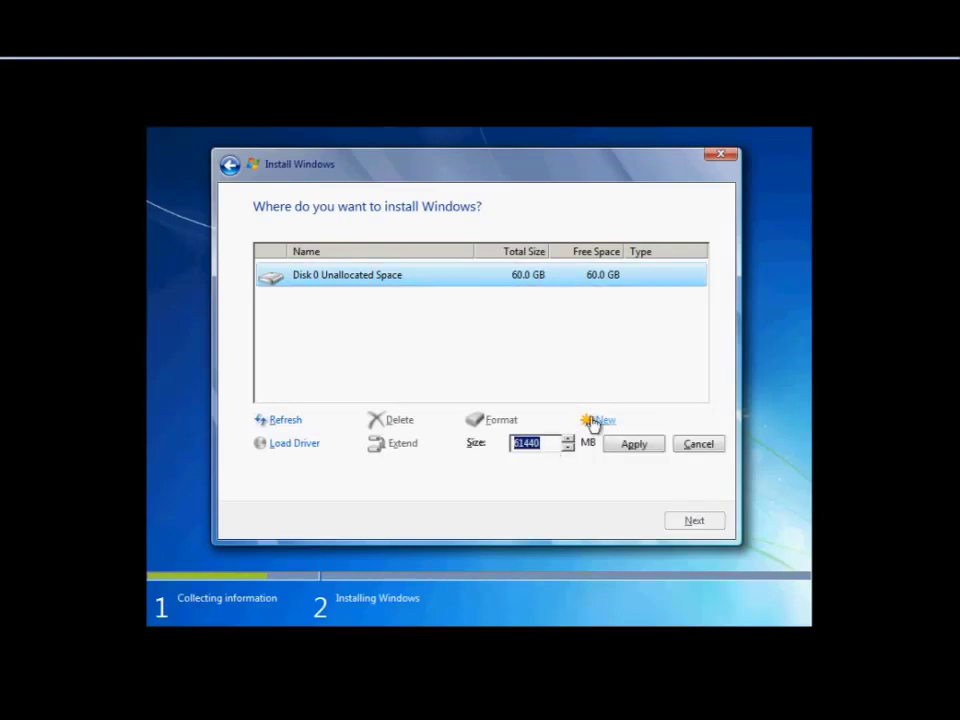
type("30")
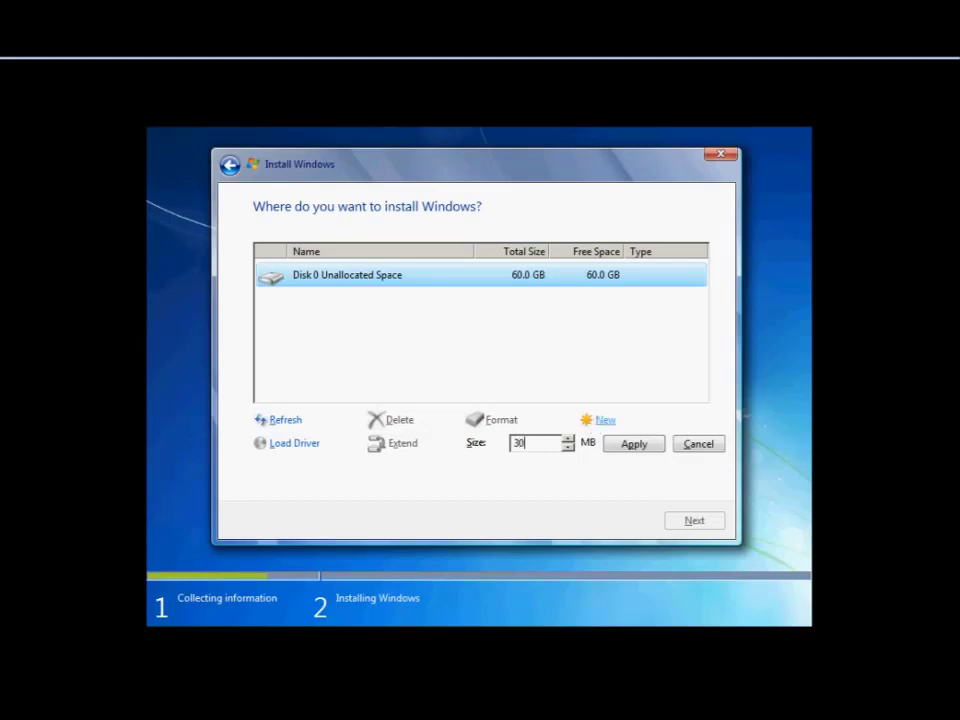
type("000")
left_click(631, 446)
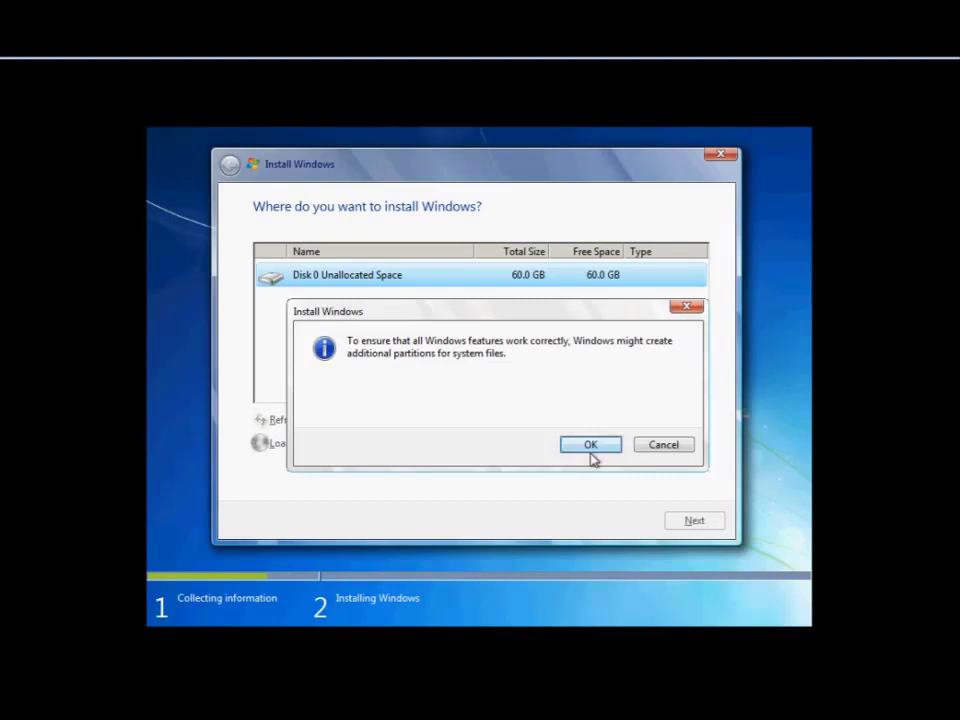
left_click(592, 449)
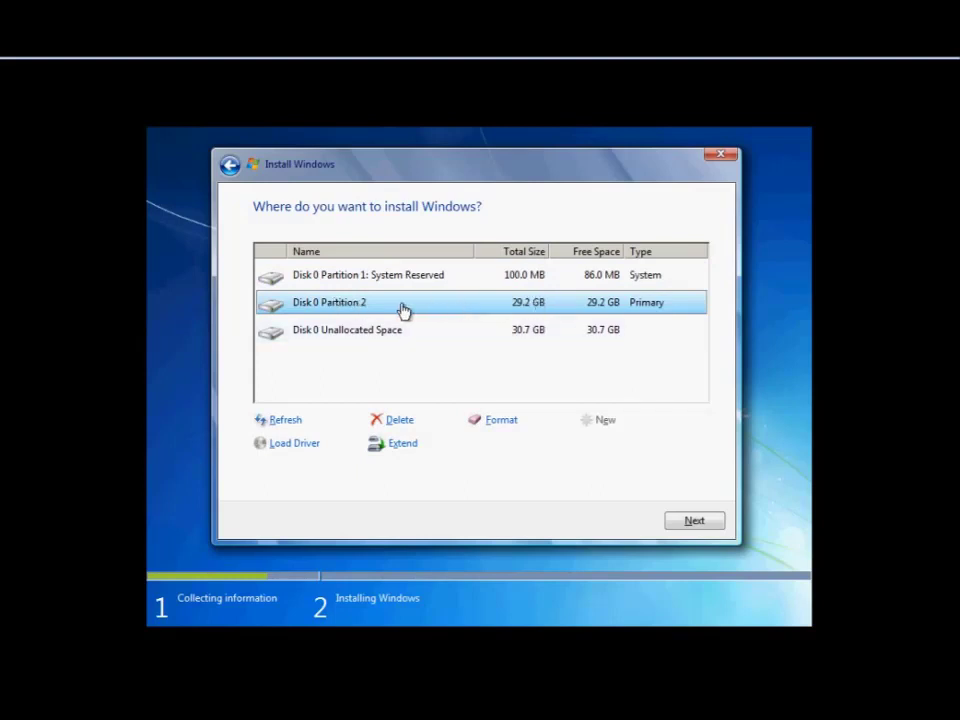
left_click(695, 522)
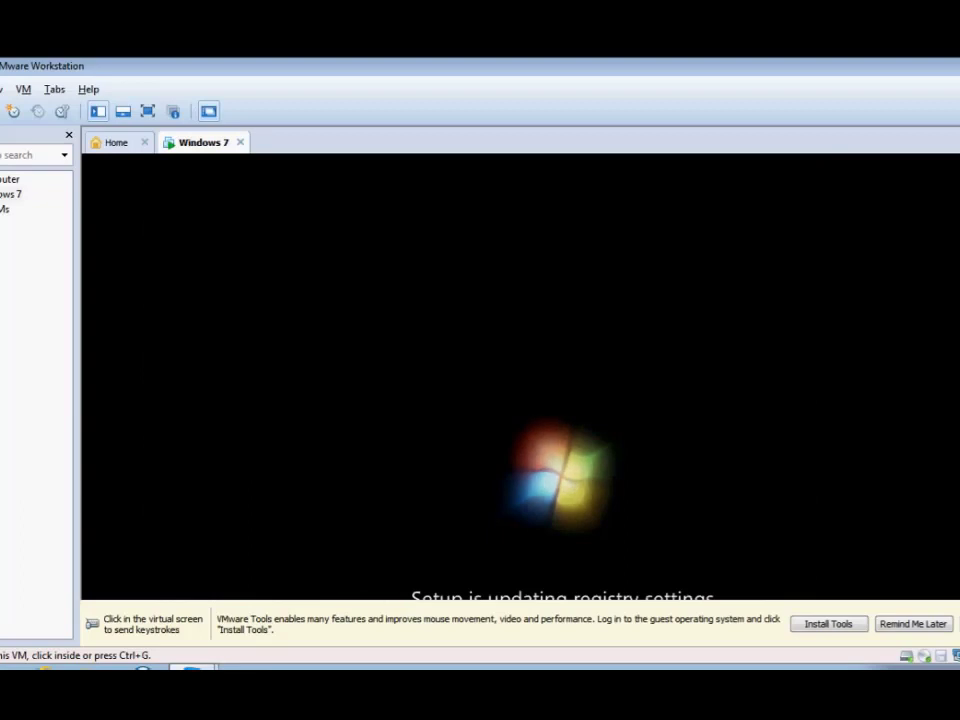
Release input from the VM and switch the Windows 7 VM to full screen.
key("ctrl+g")
key("ctrl+alt")
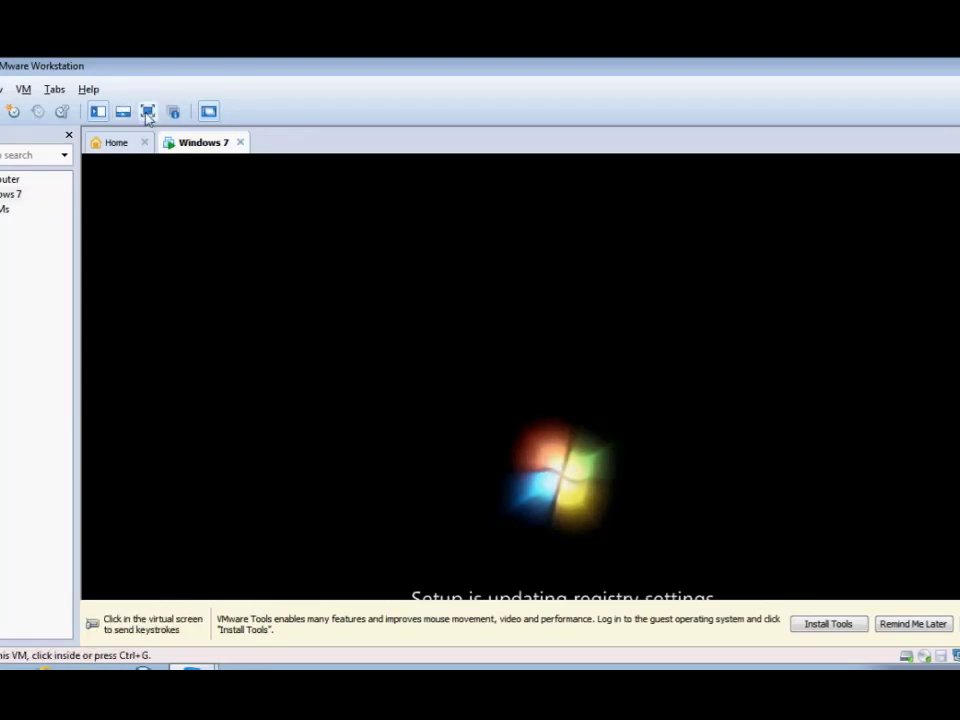
left_click(147, 112)
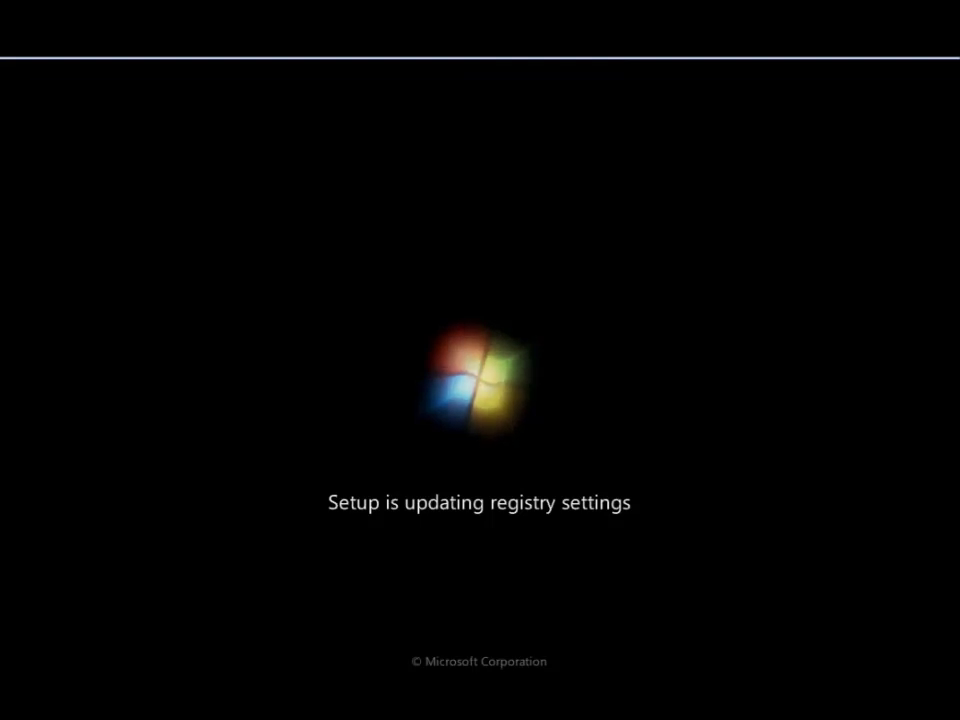
left_click(480, 64)
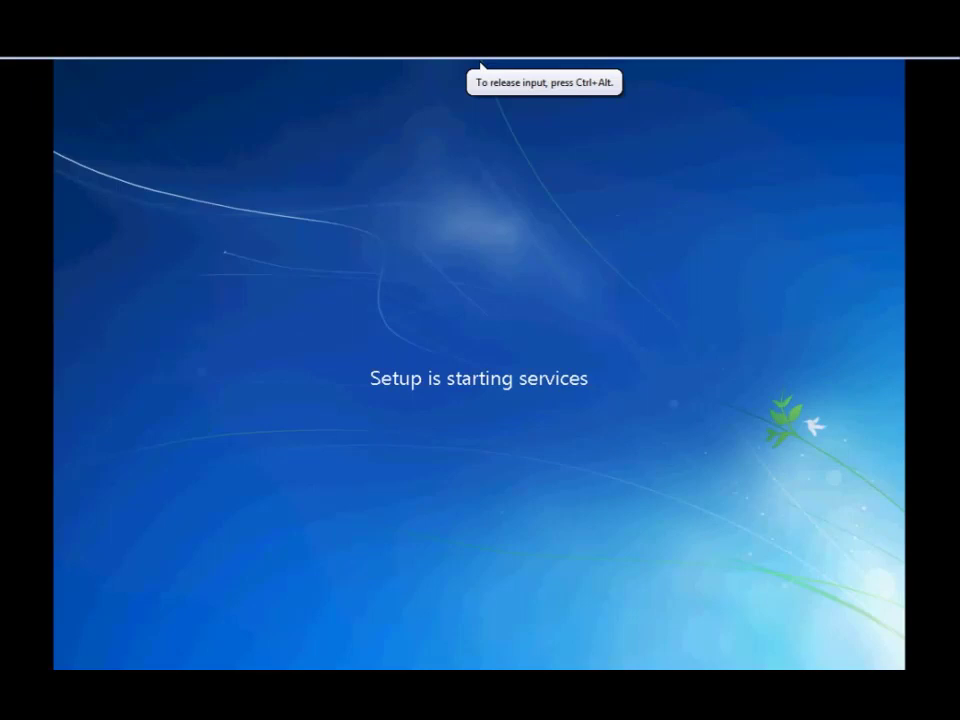
Put the full-screen VM into Exclusive Mode while Windows setup finishes installing.
left_click(481, 64)
mouse_move(150, 64)
left_click(120, 67)
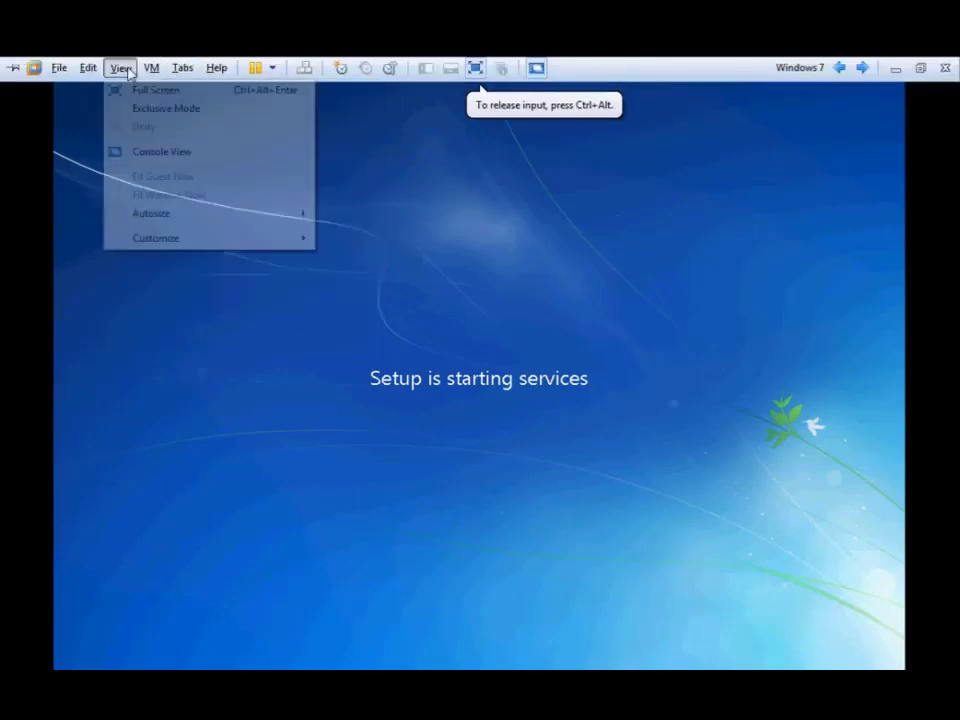
left_click(131, 107)
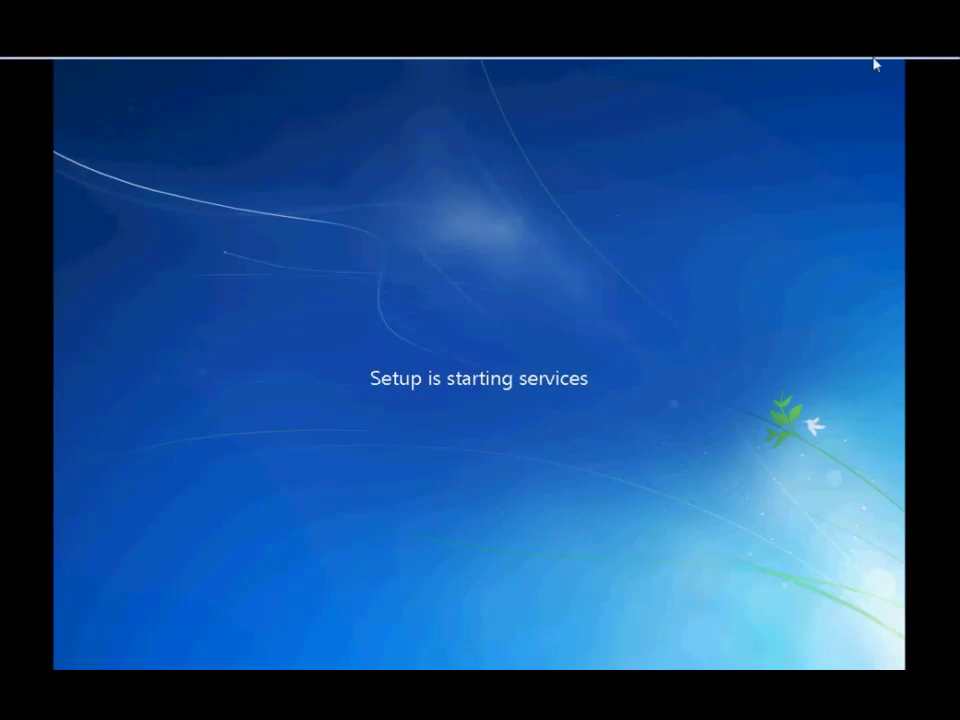
mouse_move(874, 60)
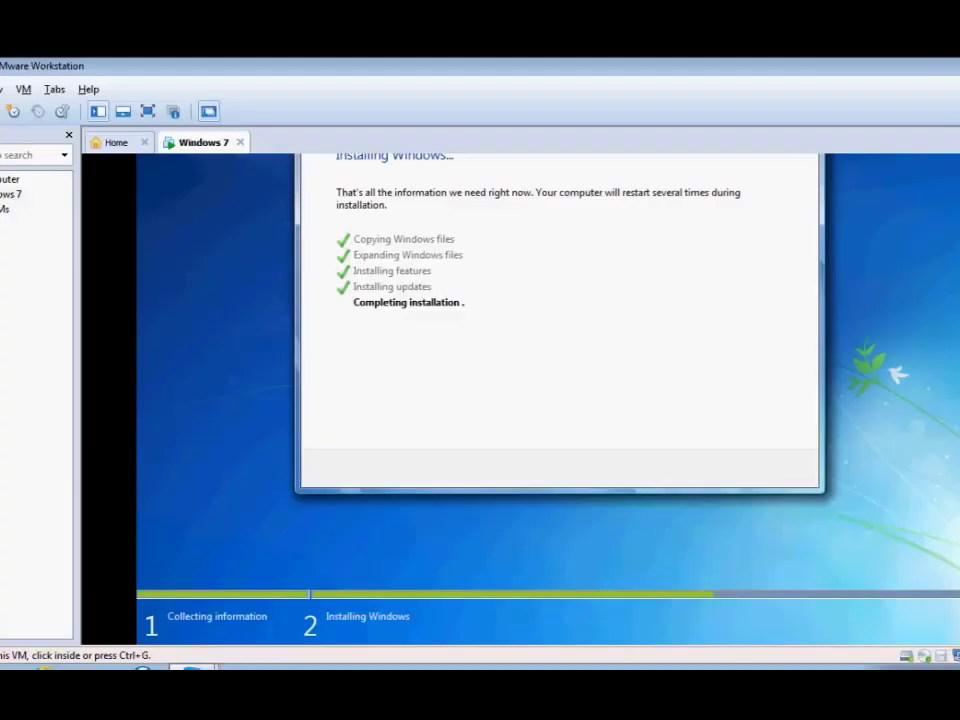
key("ctrl+alt+Return")
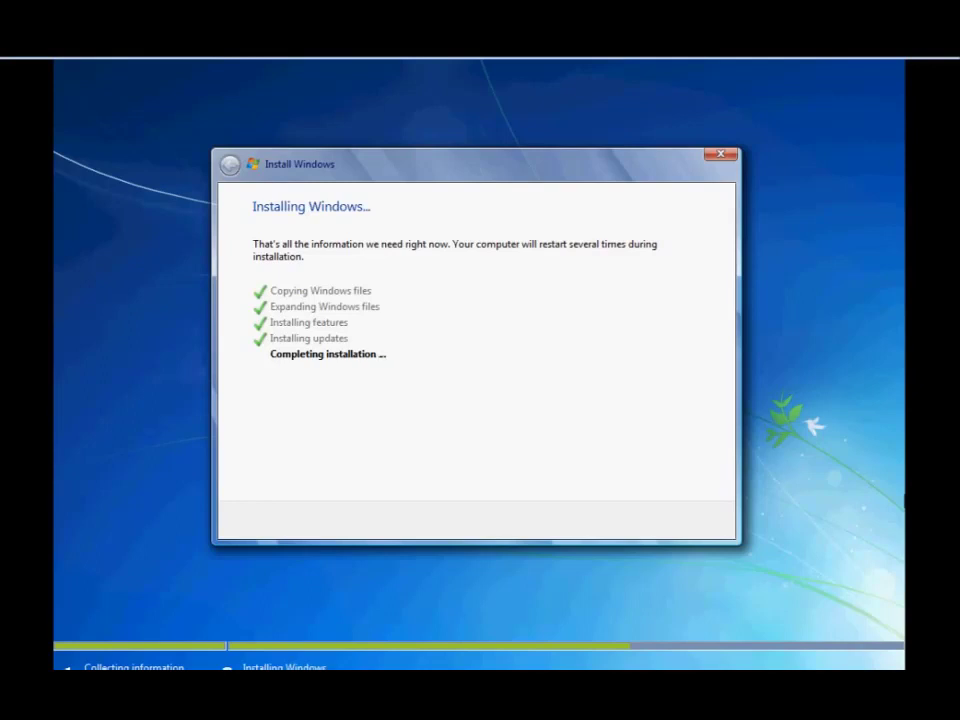
left_click(495, 222)
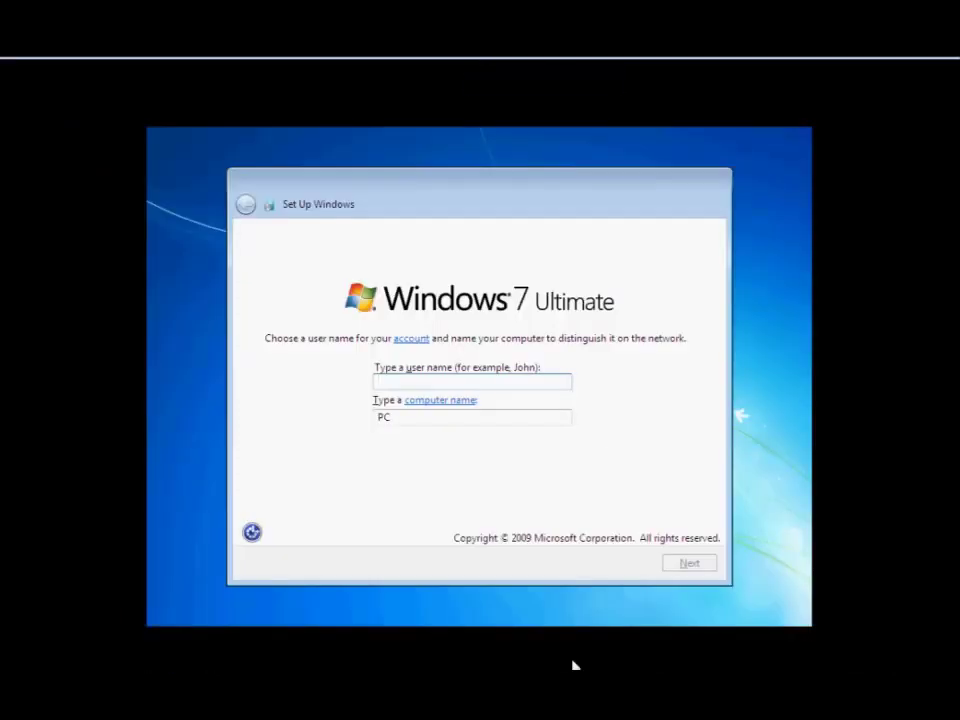
Enter the account user name and continue without setting a password.
left_click(527, 379)
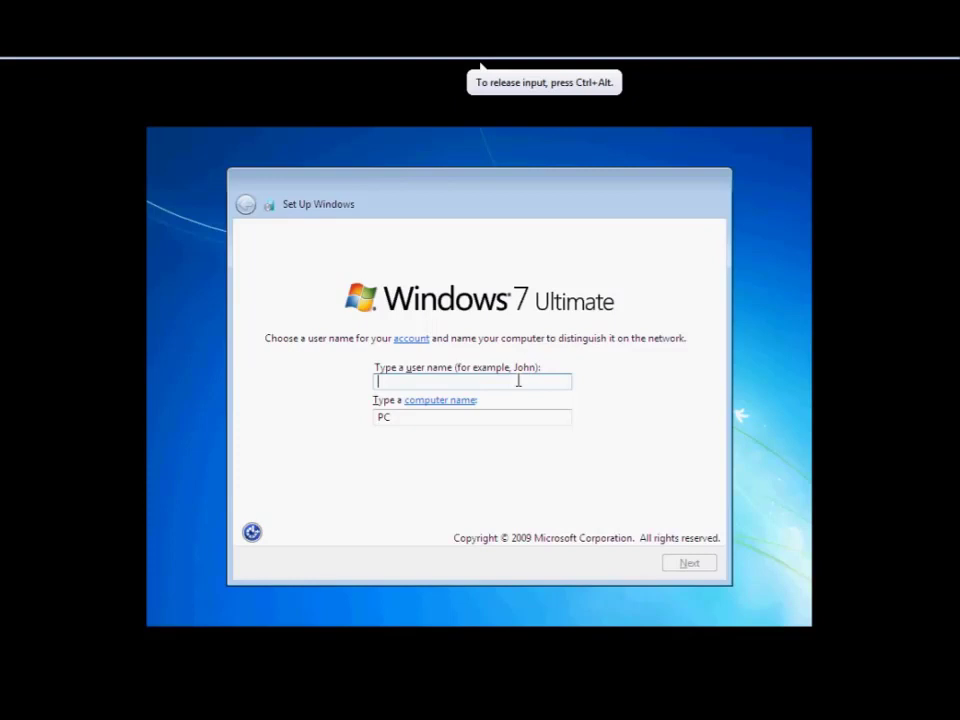
type("ideas")
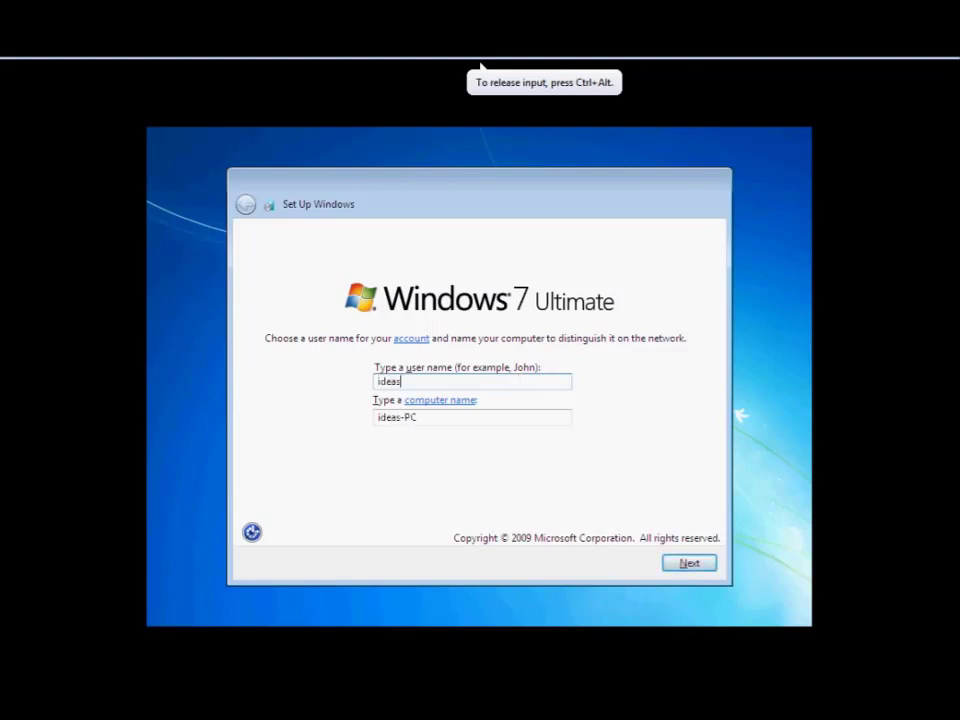
type("4")
key("Return")
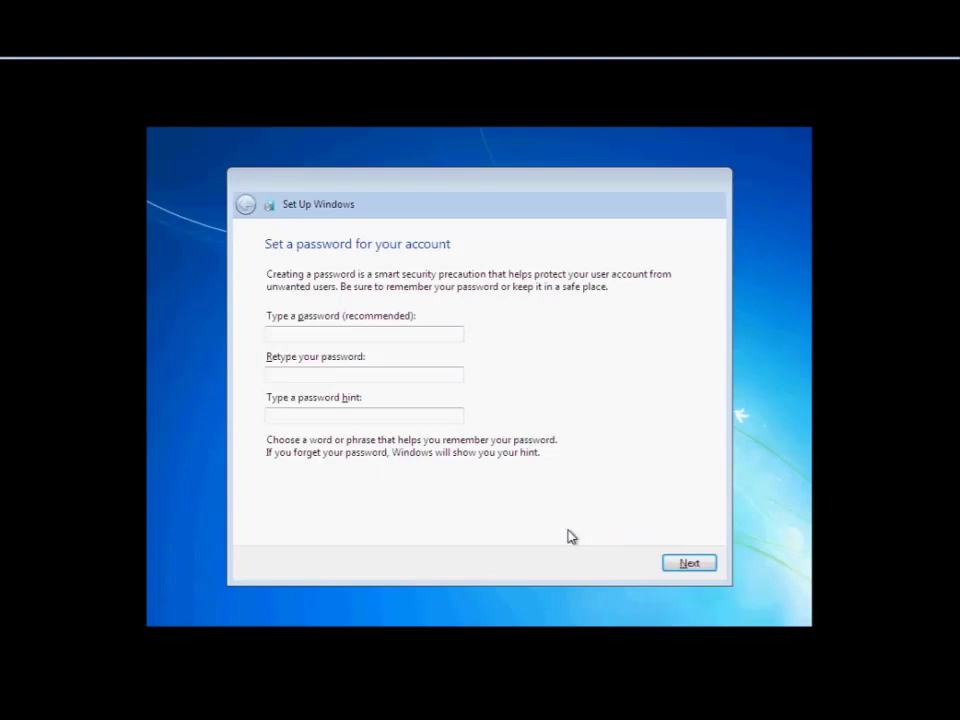
key("Return")
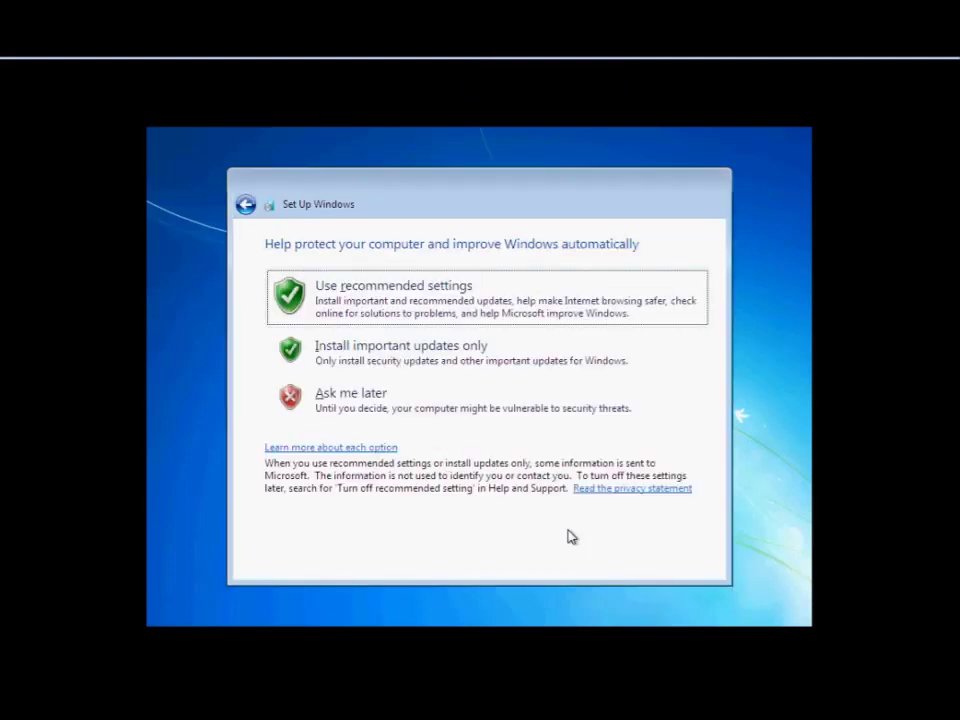
Choose the recommended automatic-protection settings.
key("Tab")
key("shift+Tab")
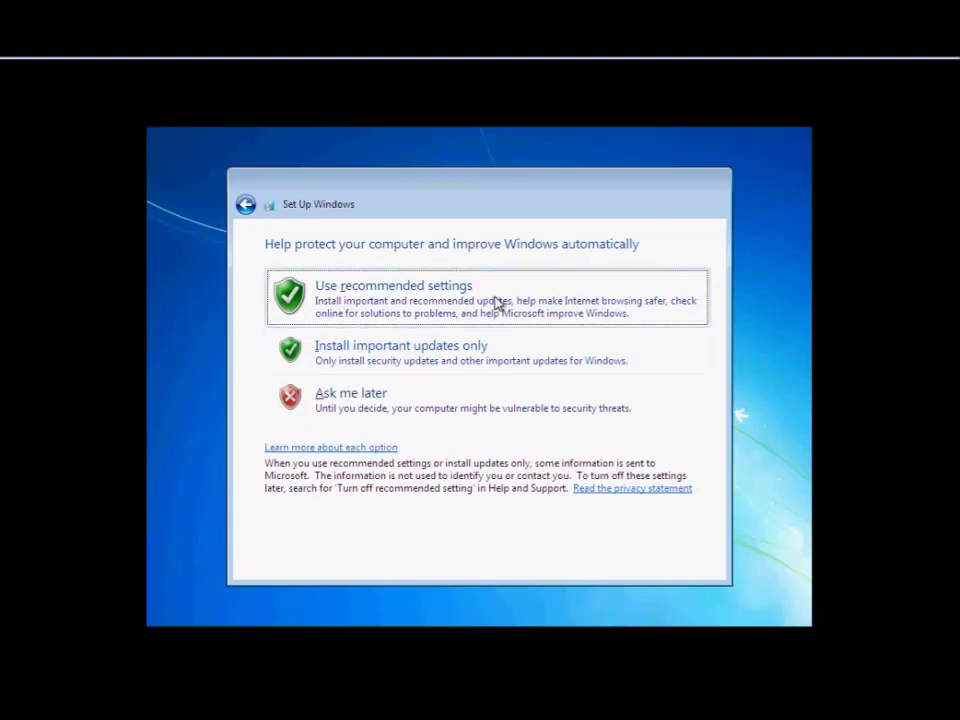
left_click(497, 302)
Set the time zone to Chennai, Kolkata, Mumbai, New Delhi and the clock to 2:27:36 PM.
left_click(474, 304)
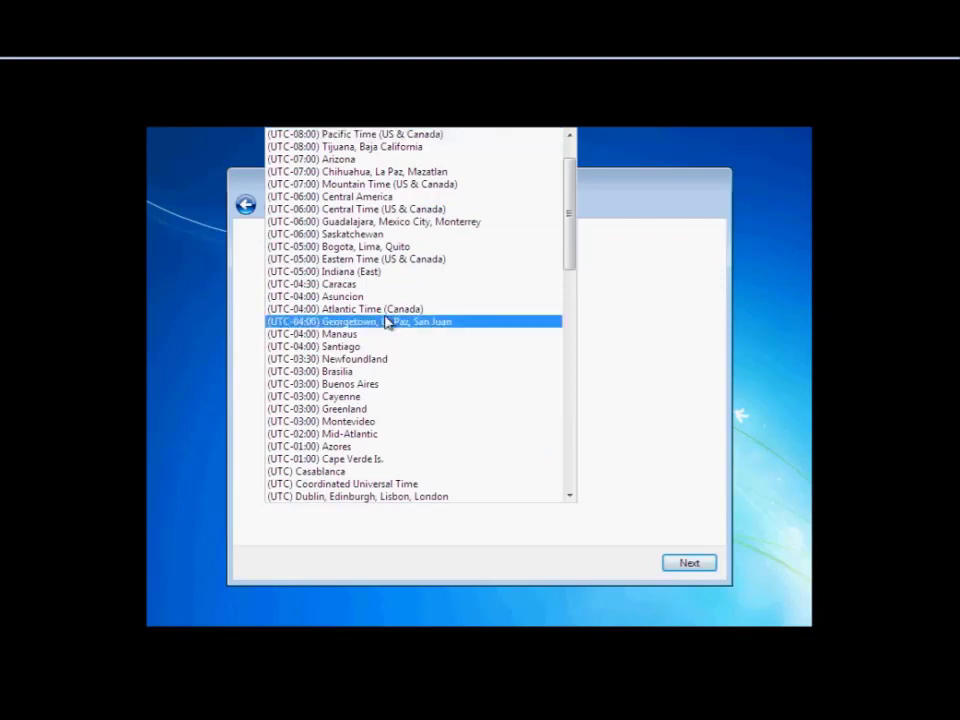
scroll(385, 467, "down", 12)
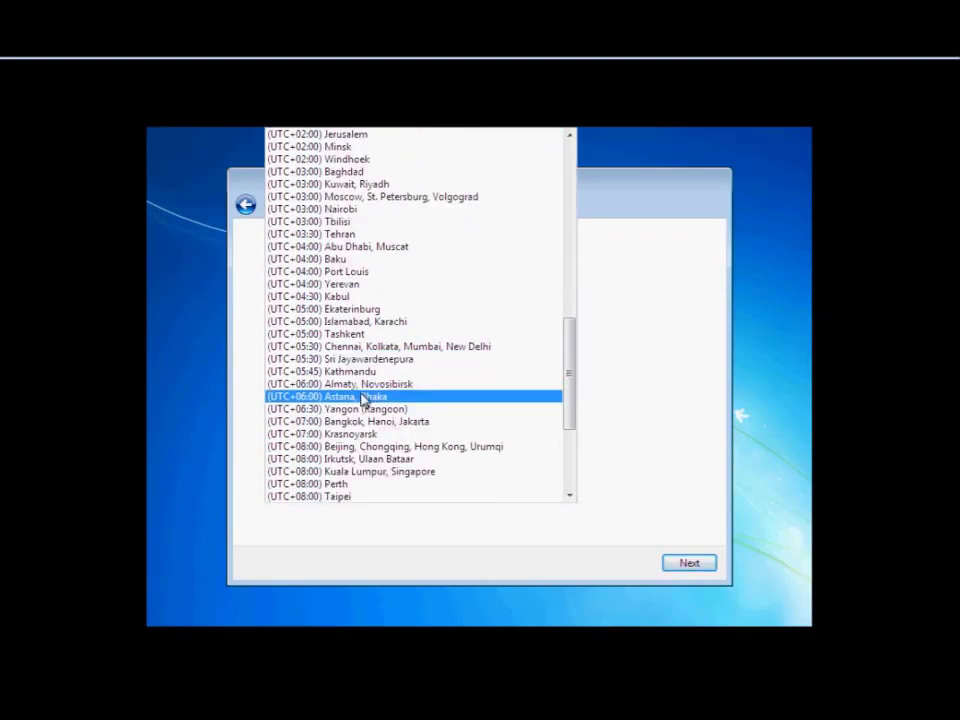
scroll(408, 357, "down", 3)
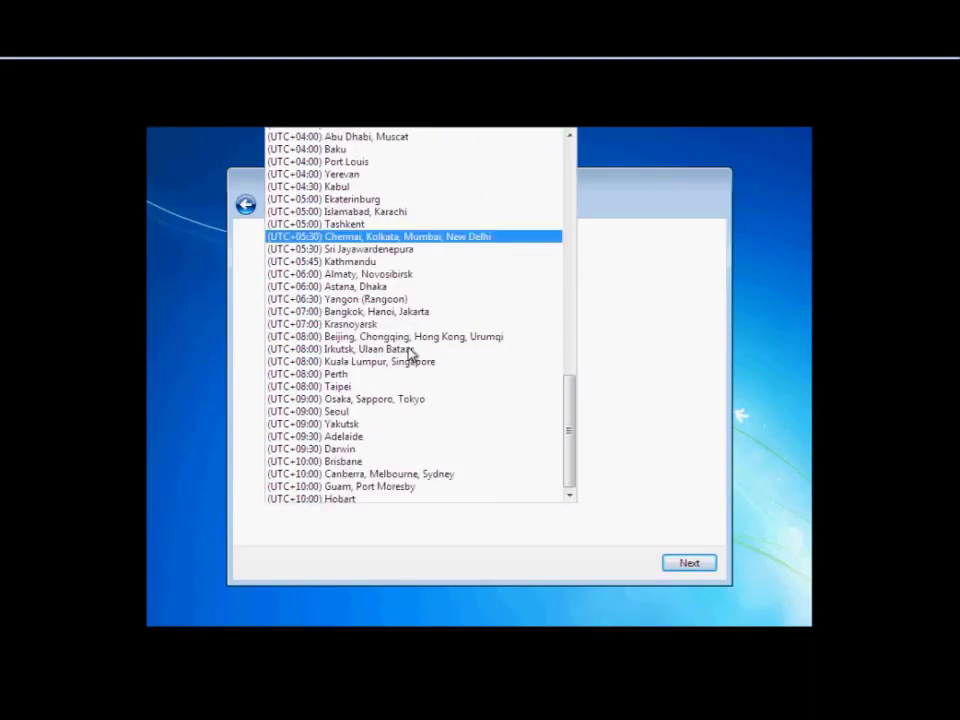
key("Return")
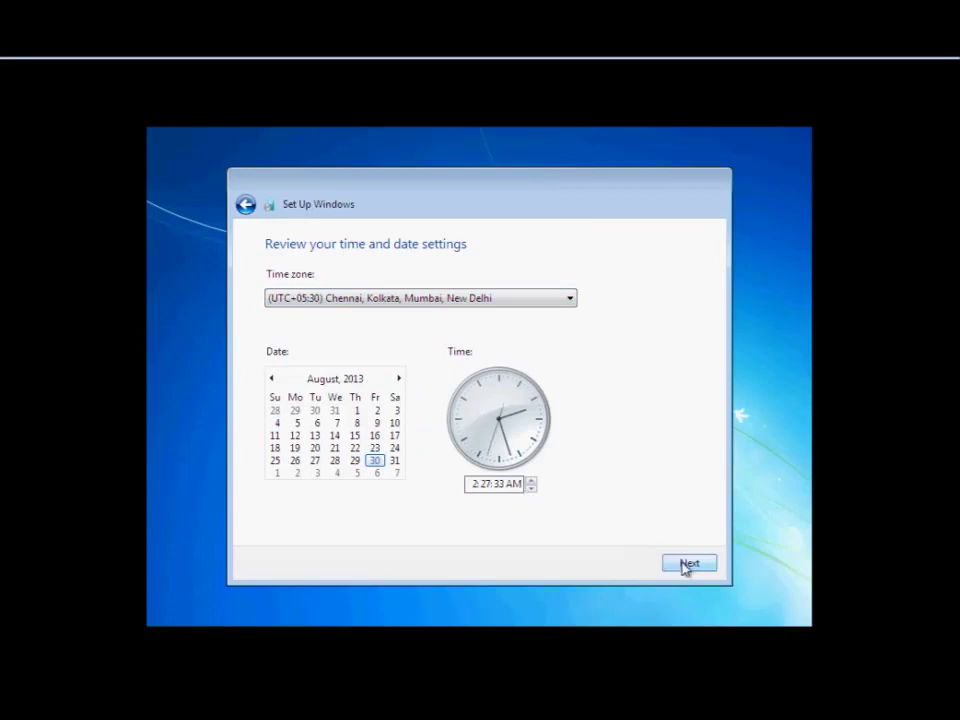
left_click(512, 485)
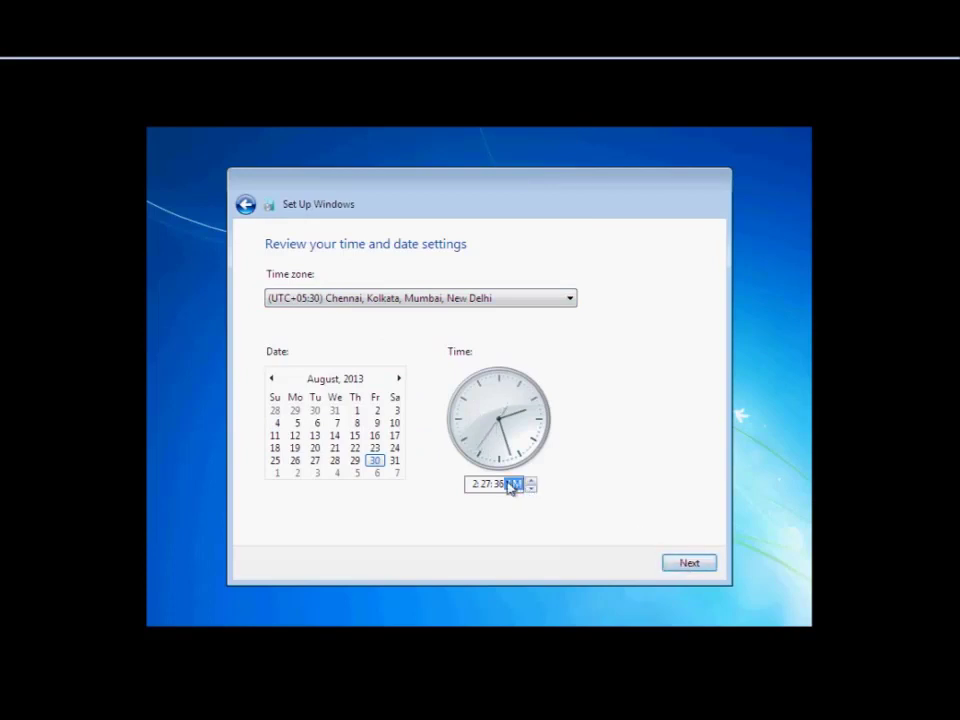
left_click(530, 489)
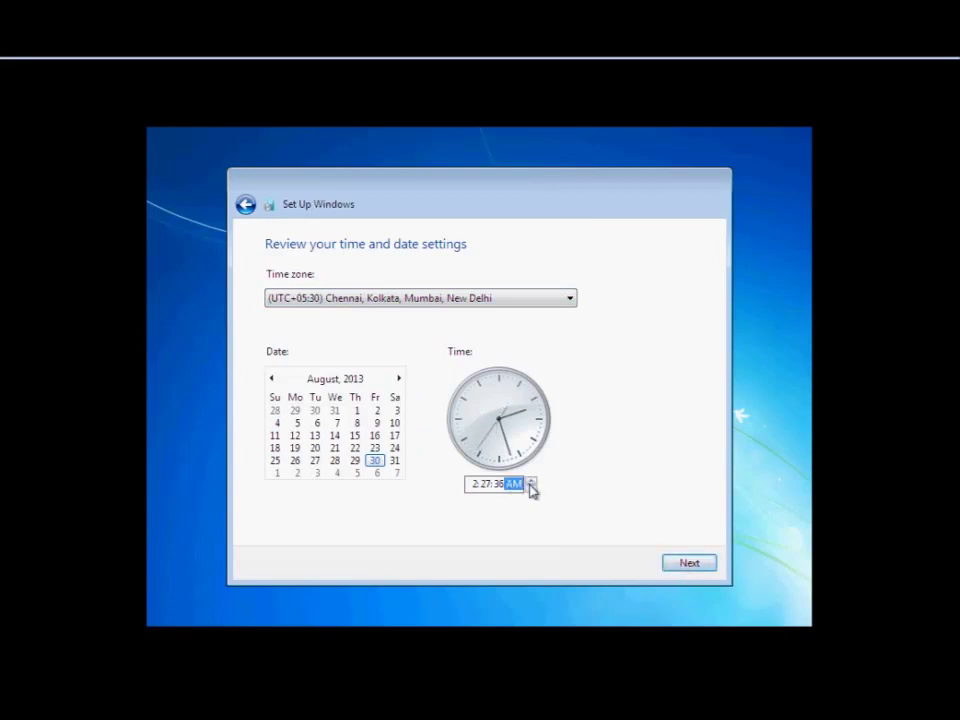
left_click(688, 566)
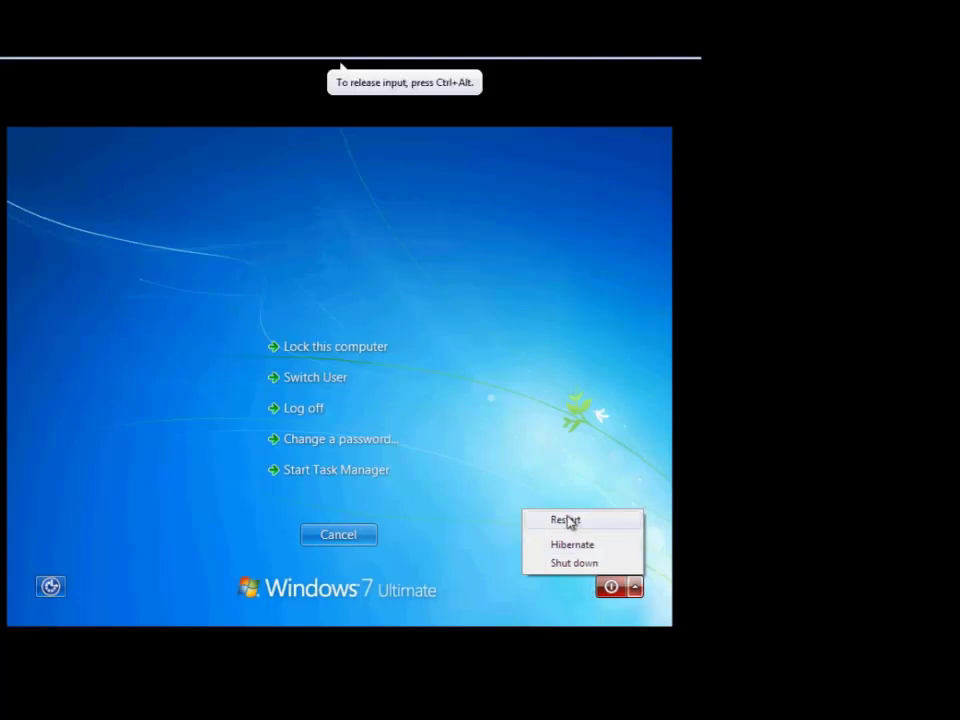
Restart Windows 7 so the VM boots from the RHEL 6.2 installer DVD.
left_click(566, 520)
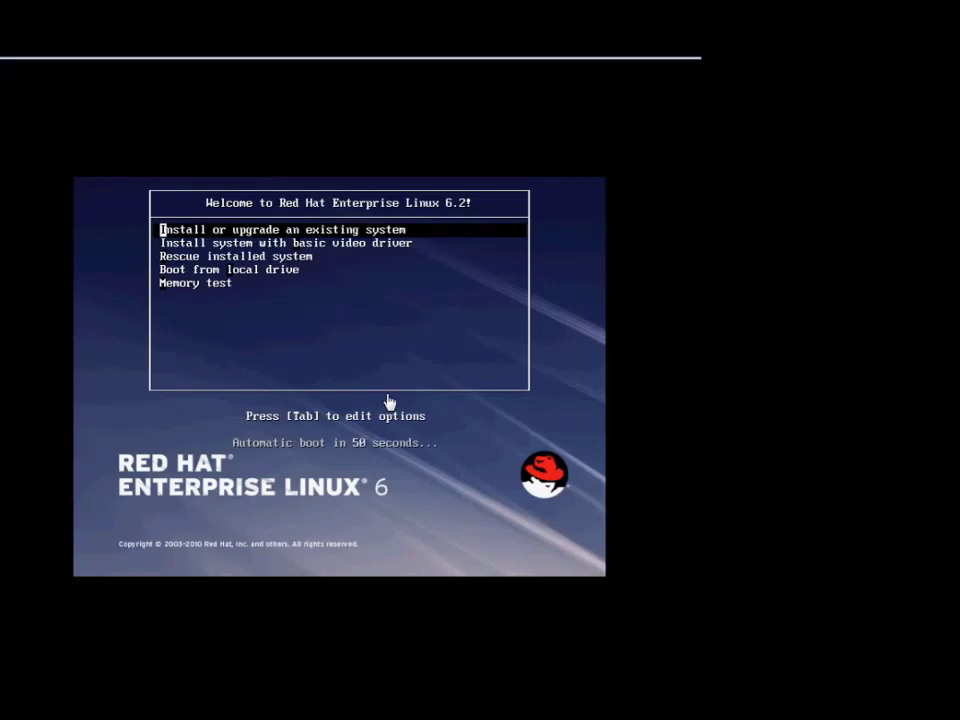
Halt the RHEL 6.2 boot countdown with Install or upgrade an existing system selected.
left_click(342, 66)
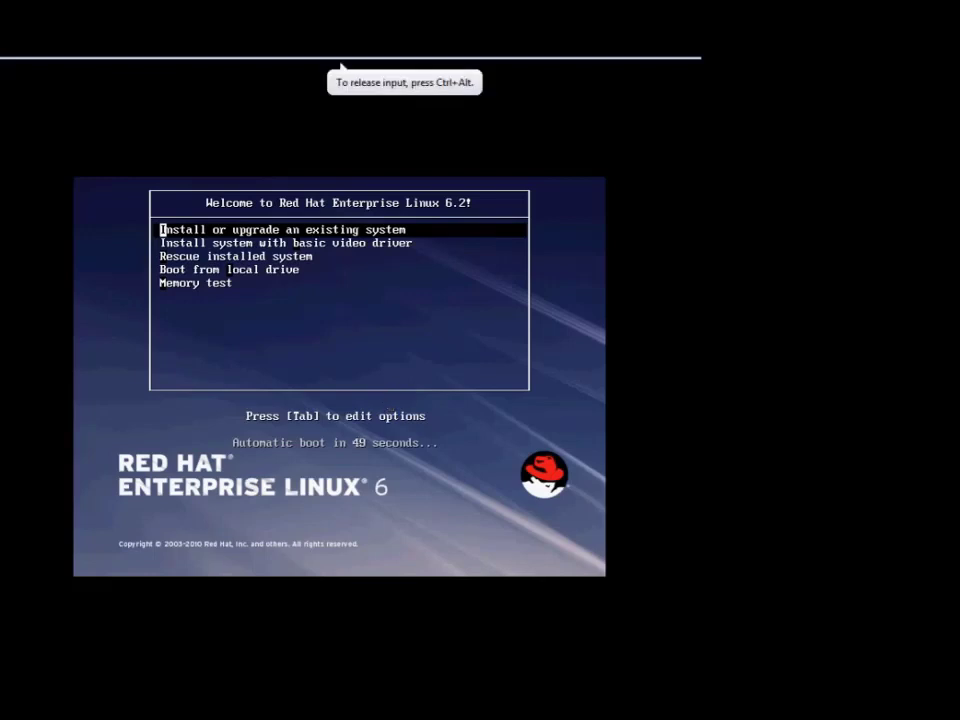
key("Down")
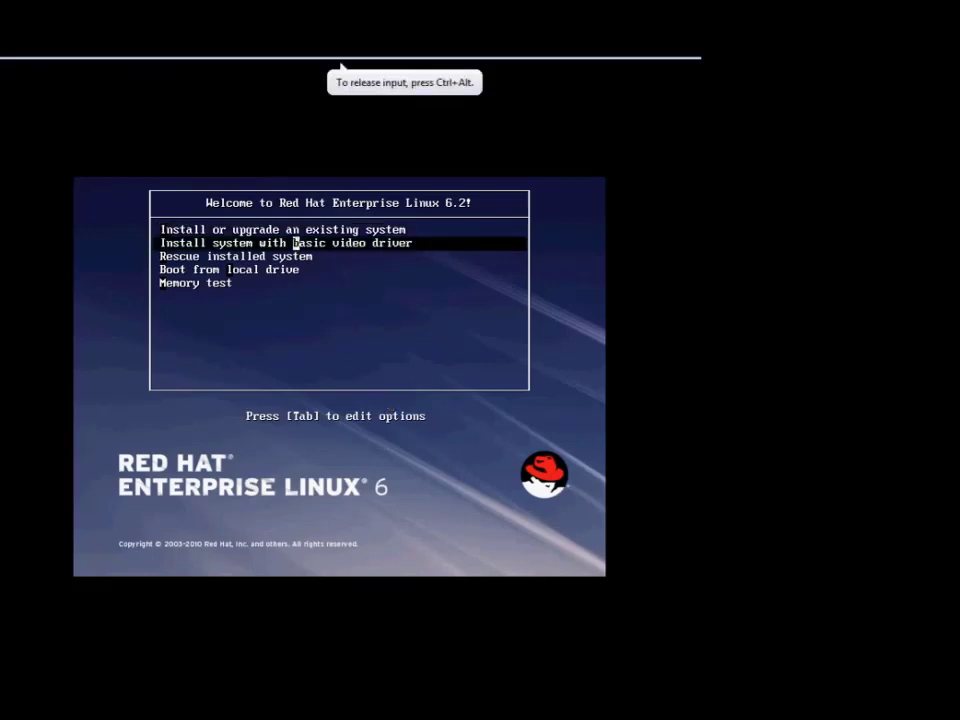
key("Up")
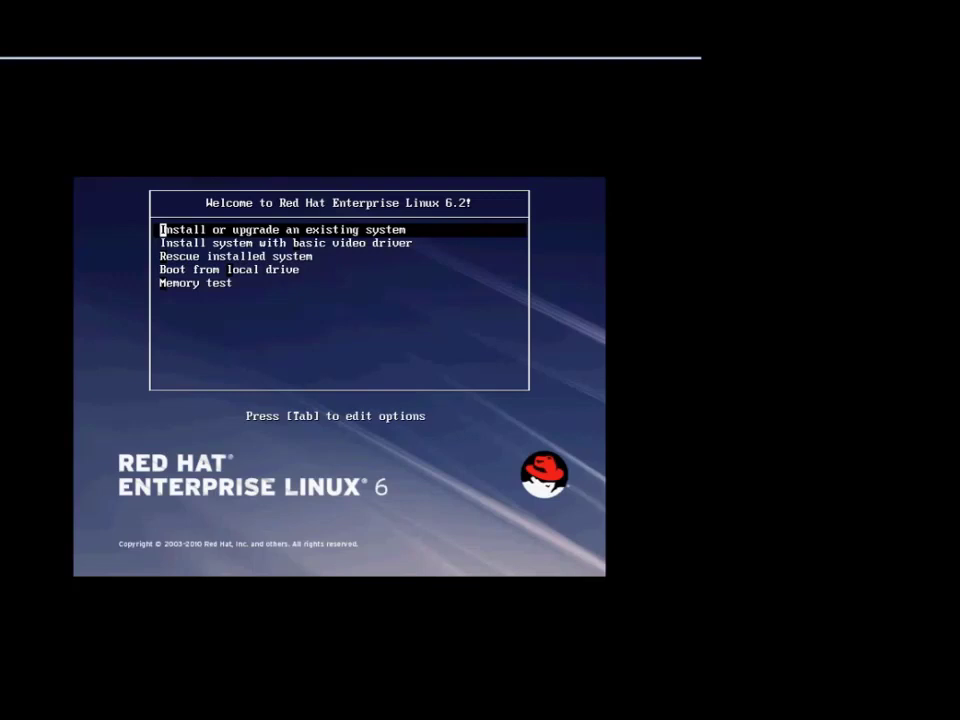
Start the Red Hat installer from 'Install or upgrade an existing system' in the boot menu.
key("Down")
key("Down")
key("Down")
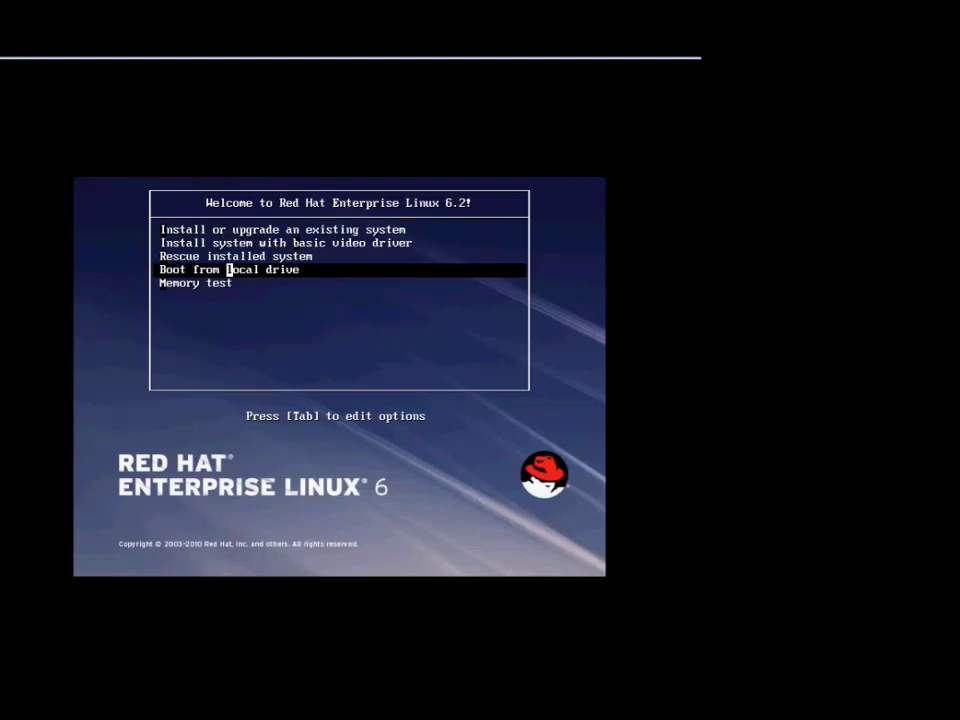
key("Down")
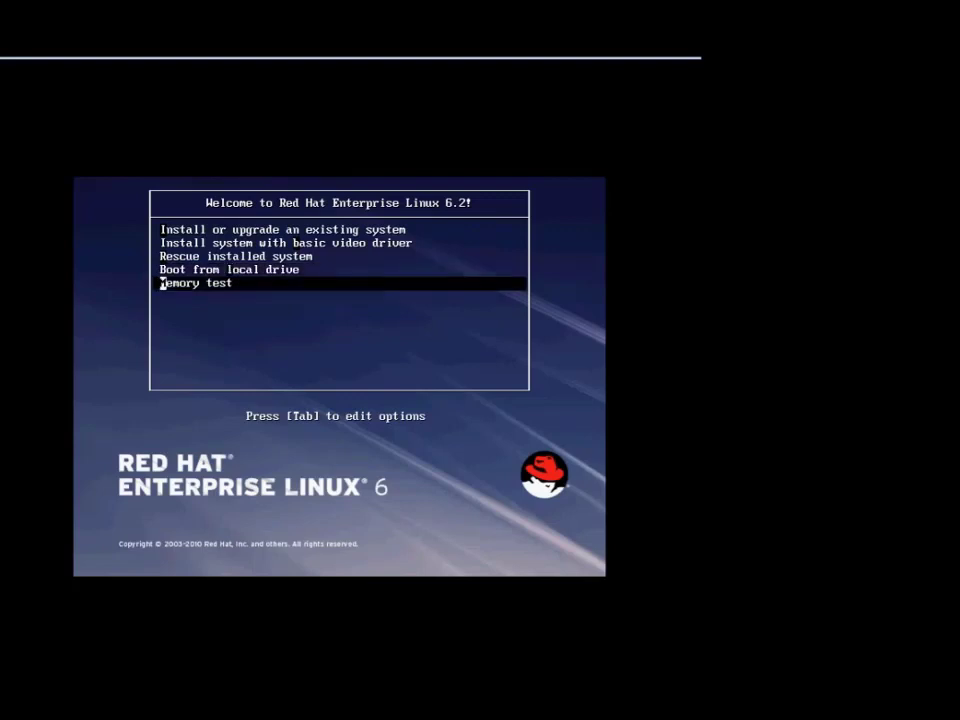
key("Up")
key("Up")
key("Up")
key("Up")
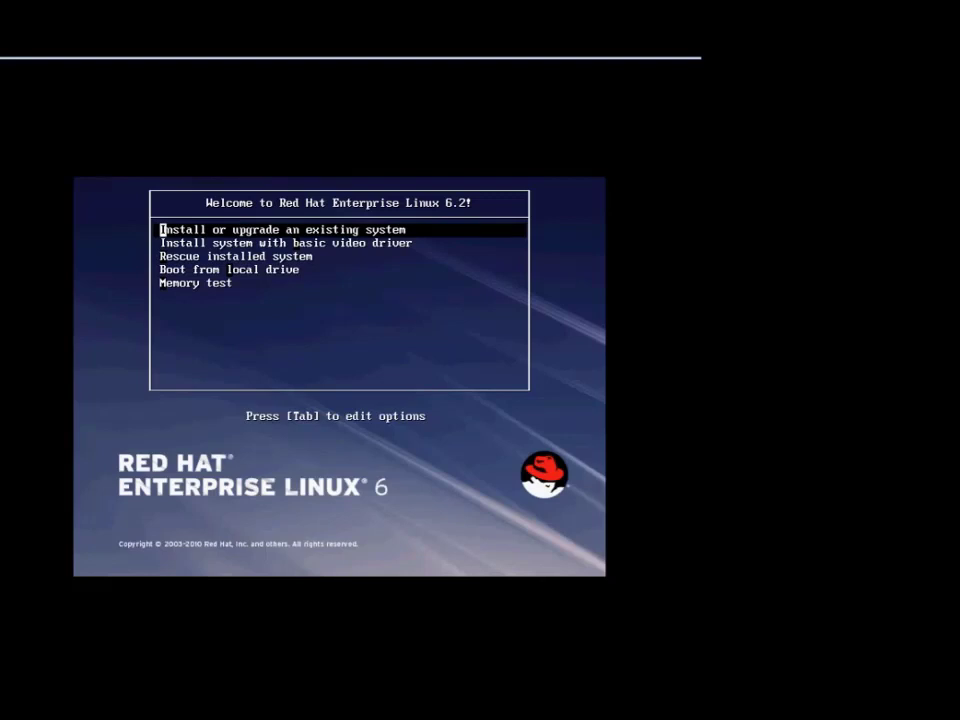
key("Return")
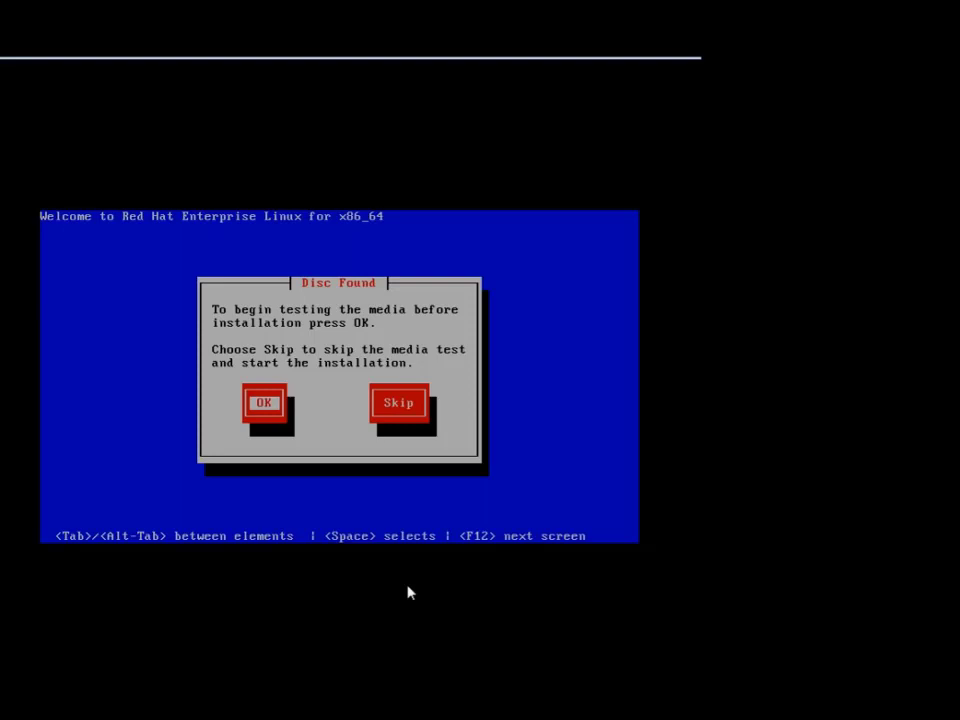
left_click(340, 64)
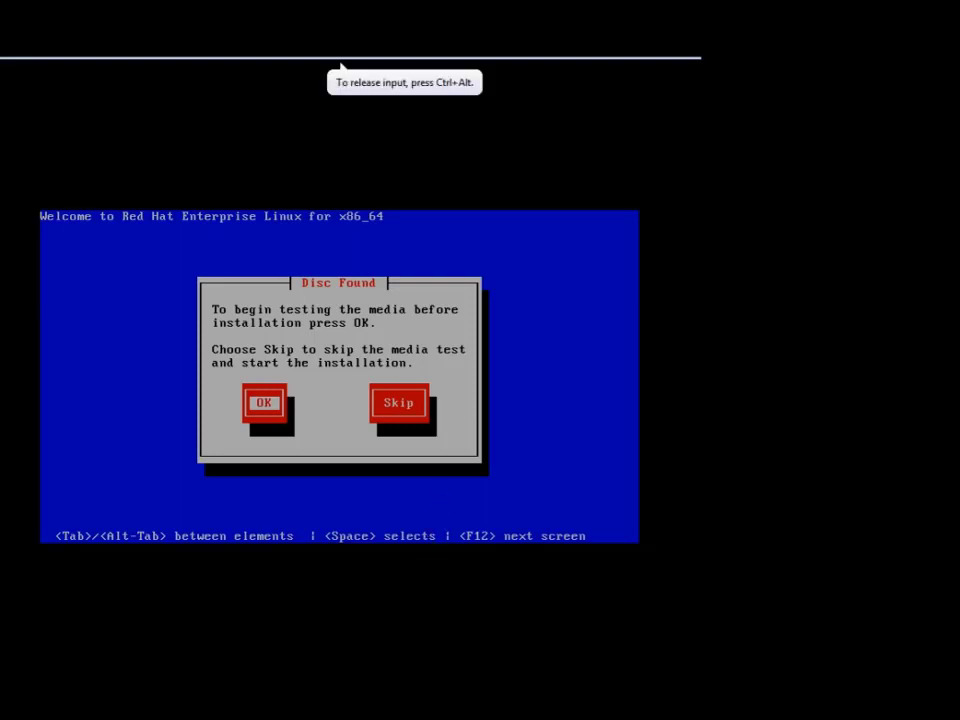
key("Tab")
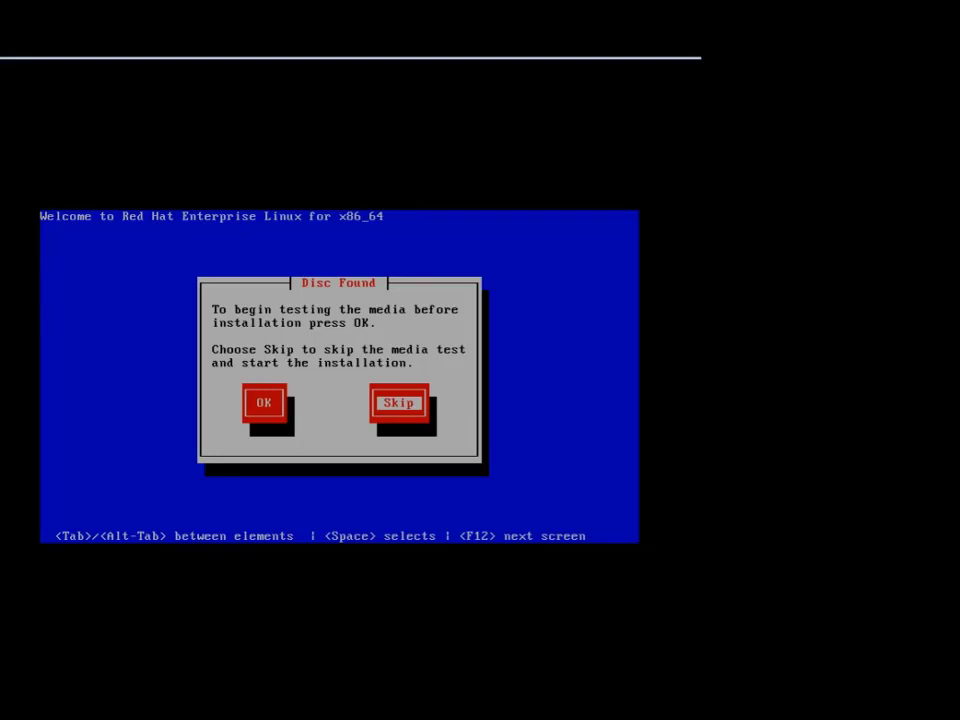
Skip the media test and show the graphical installer's welcome screen in full screen.
key("Return")
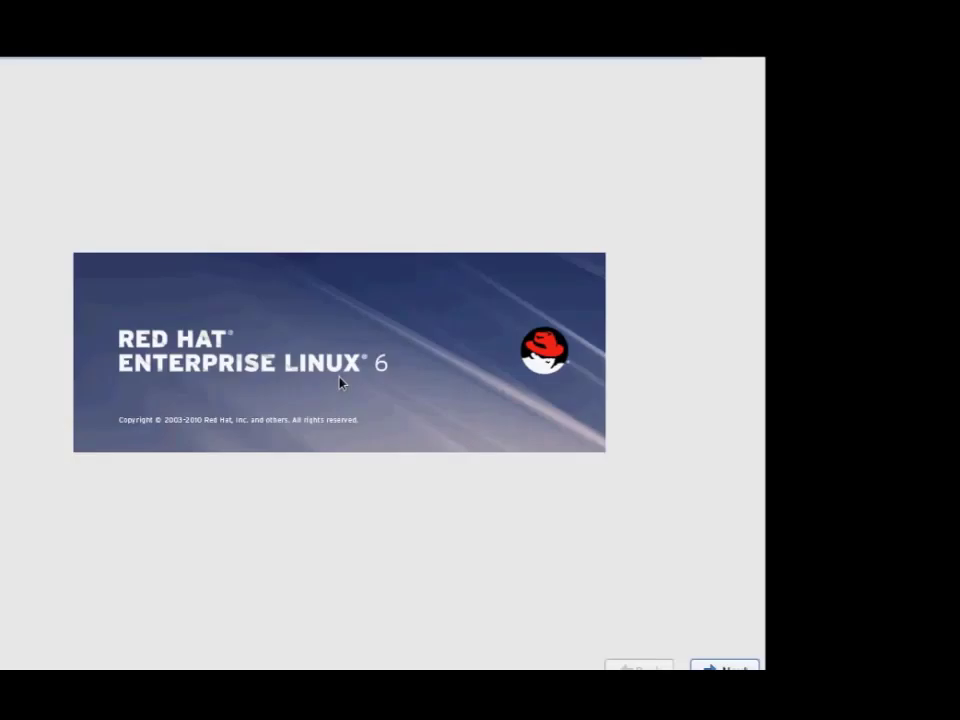
left_click(426, 591)
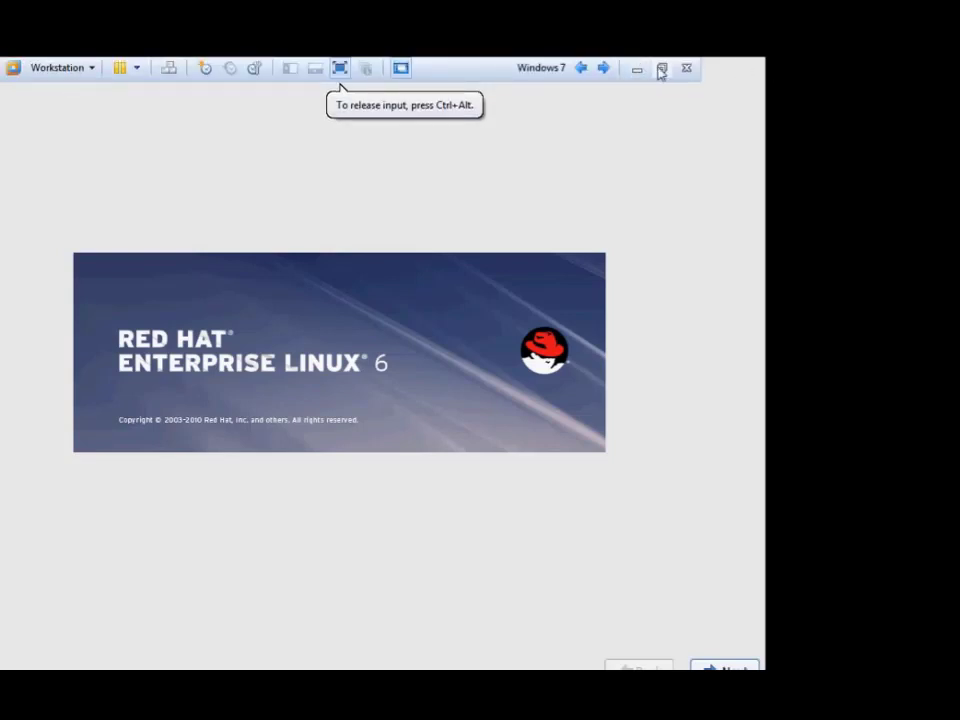
left_click(661, 68)
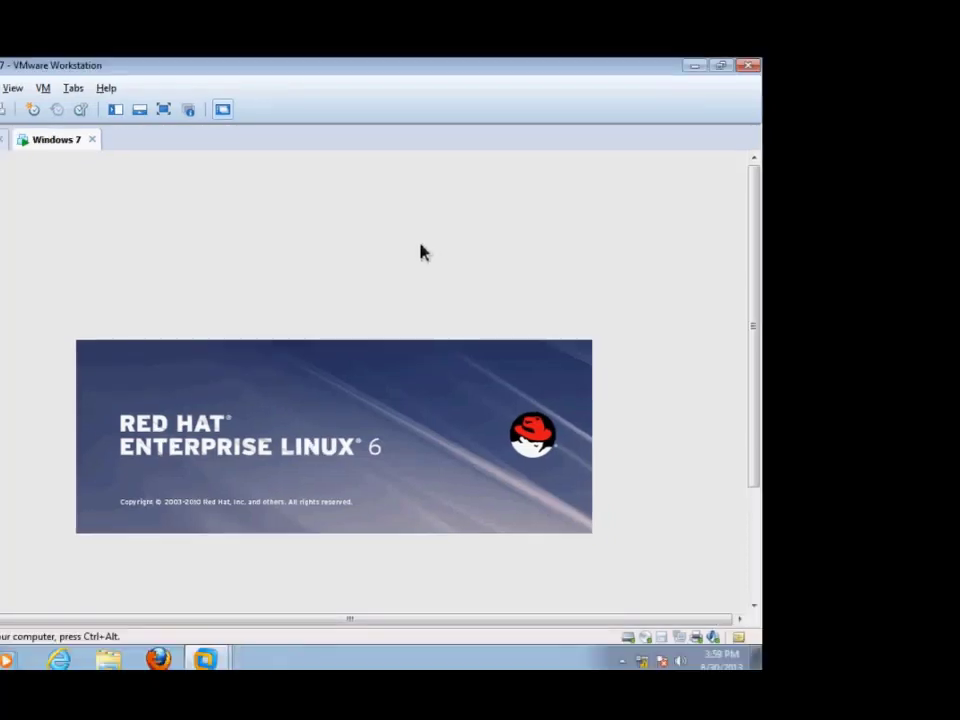
left_click(163, 109)
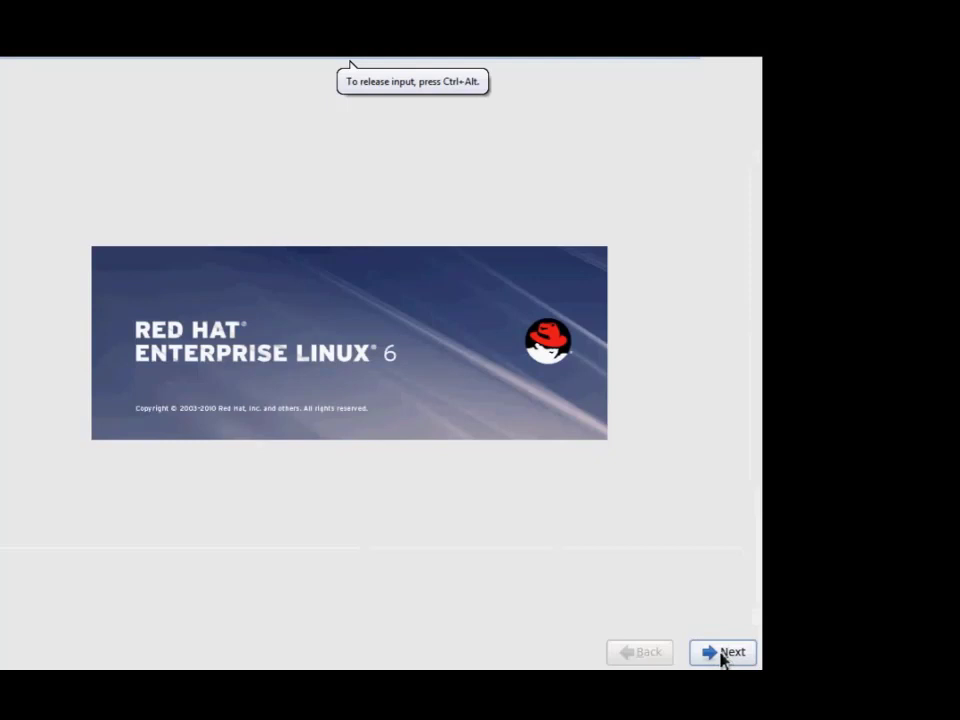
Go past the welcome screen, keeping English as language and the default keyboard layout.
left_click(721, 653)
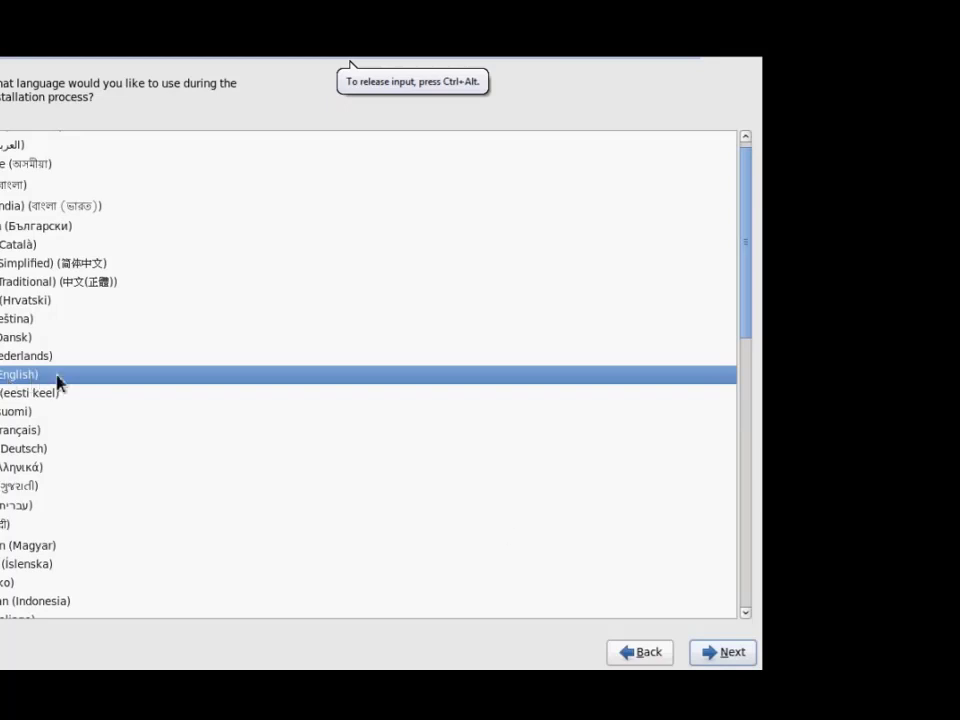
left_click(709, 653)
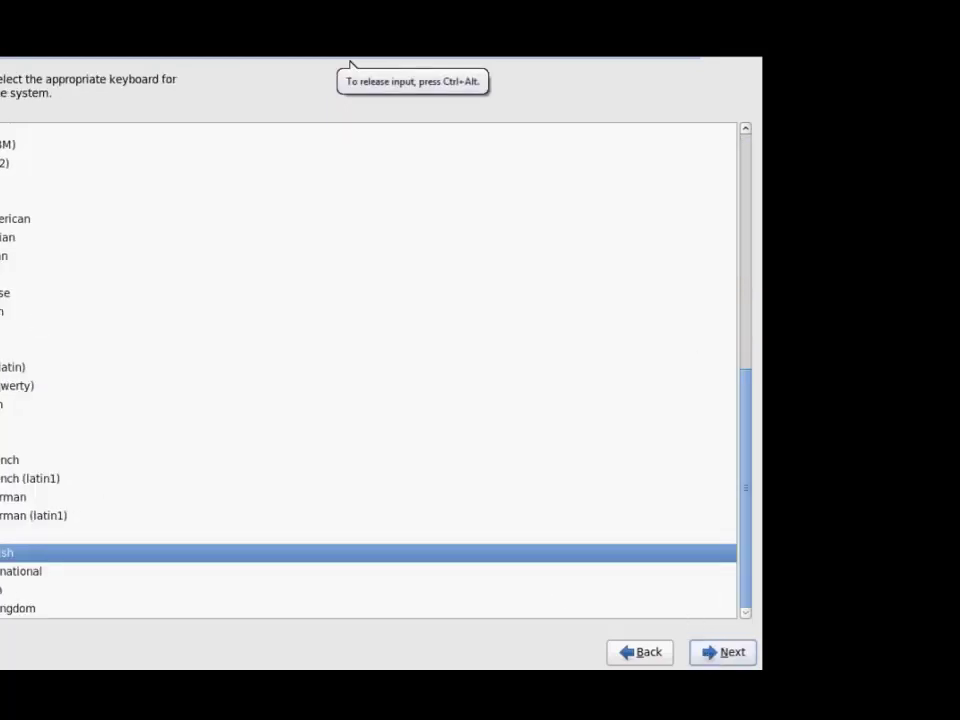
left_click(707, 662)
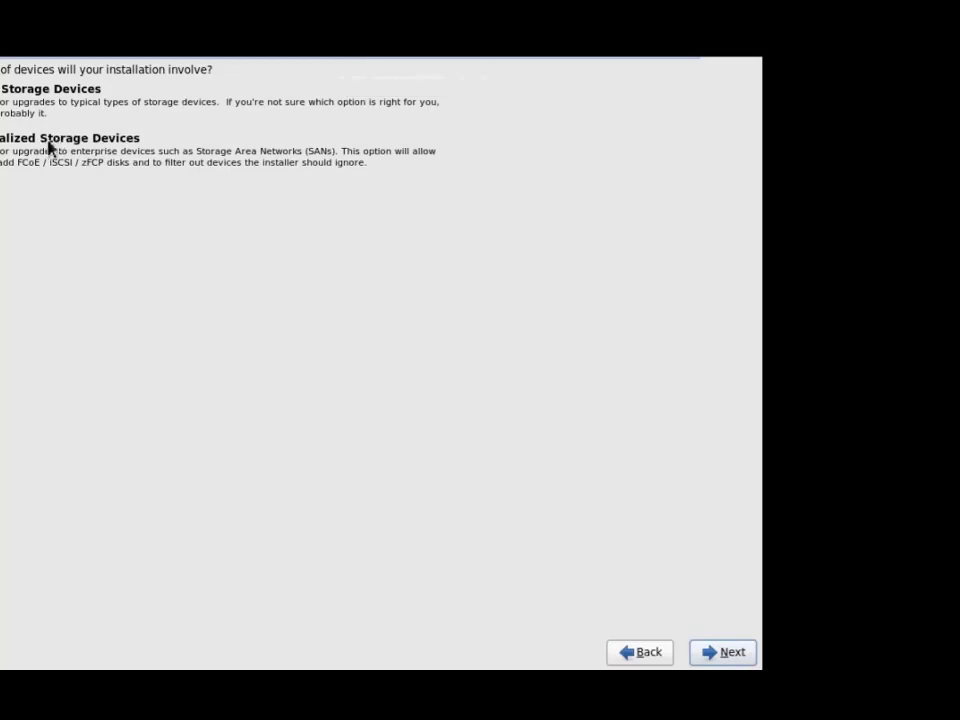
Keep Basic Storage Devices and the localhost.localdomain hostname.
left_click(714, 659)
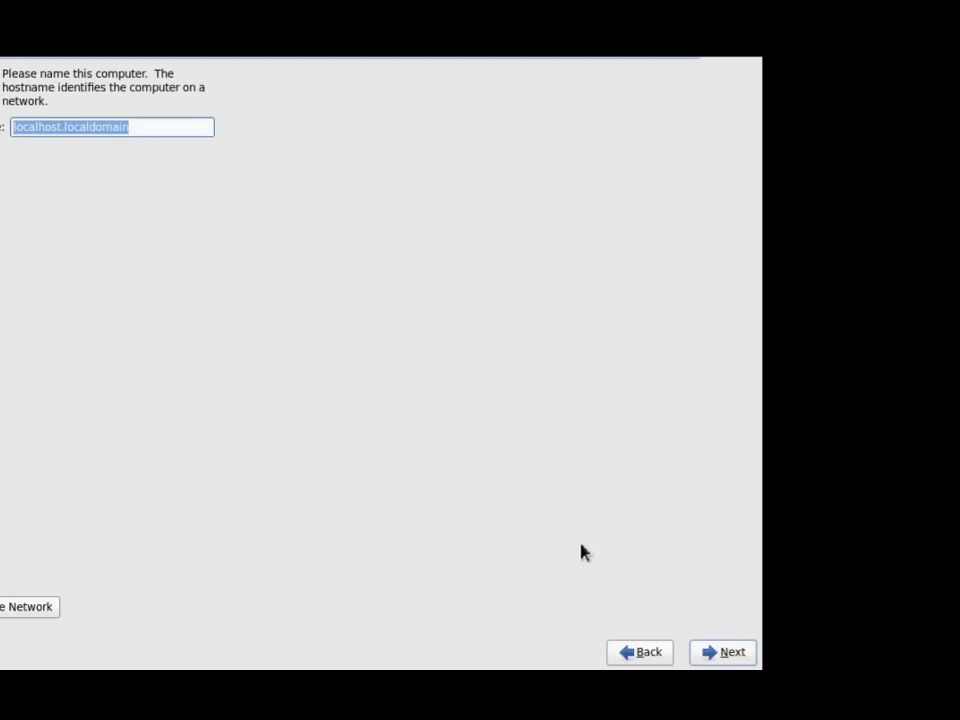
left_click(714, 653)
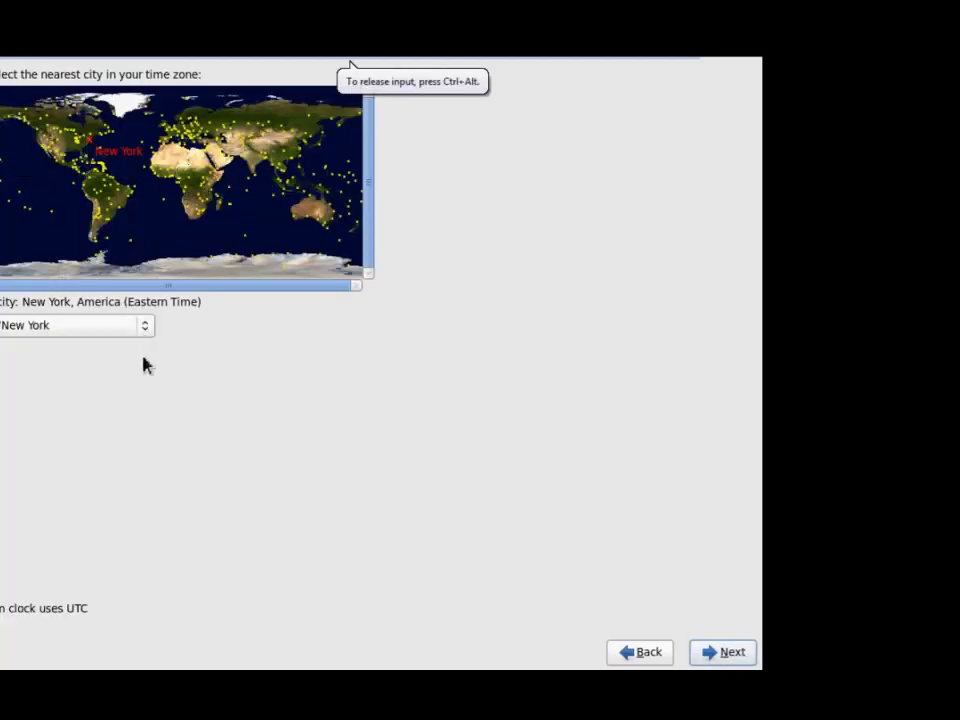
Set the time zone to Kolkata, Asia by zooming in on the map via Colombo.
left_click(129, 328)
scroll(14, 452, "down", 5)
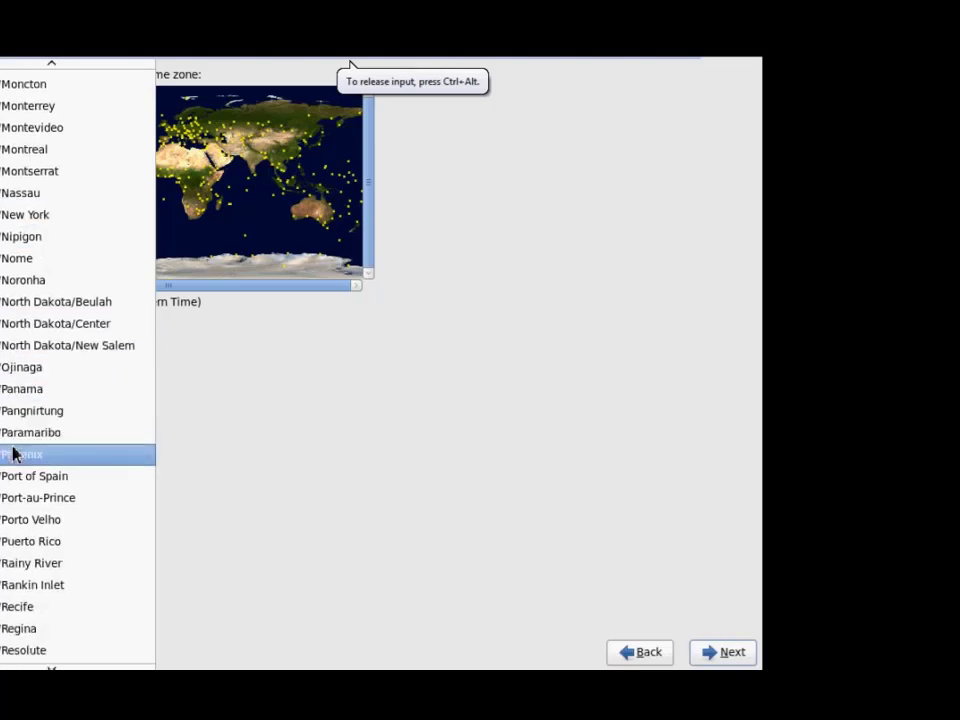
left_click(259, 311)
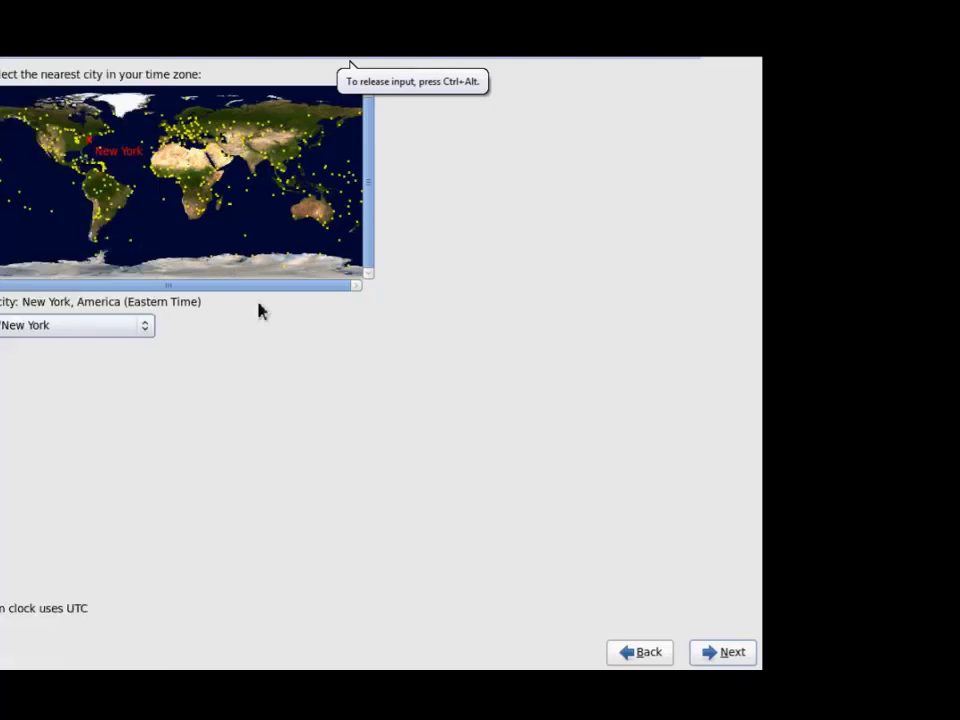
left_click(244, 182)
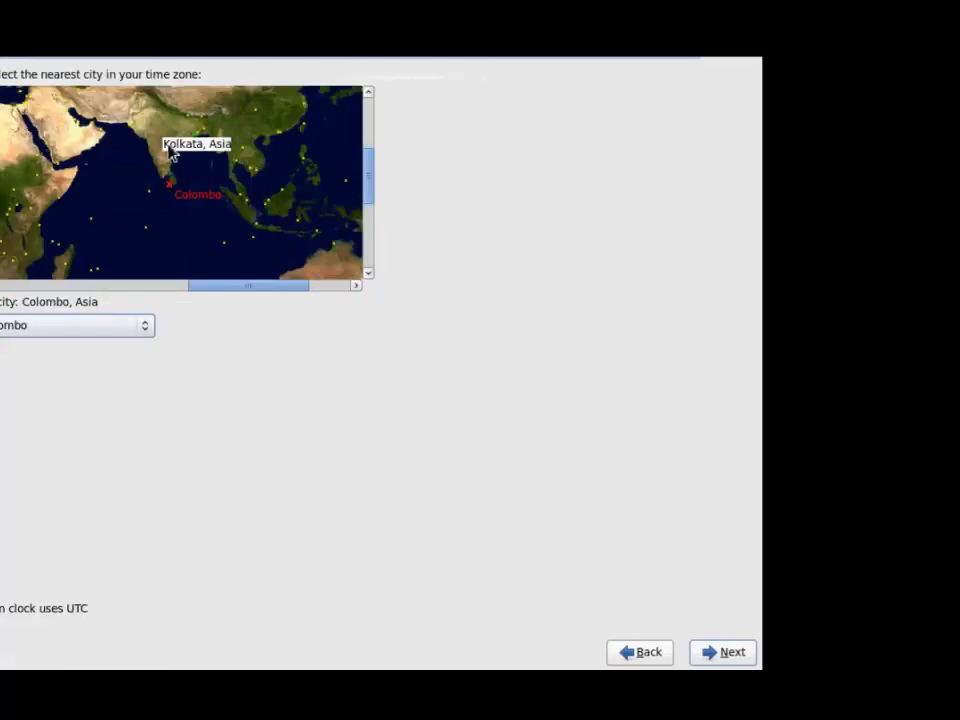
left_click(170, 152)
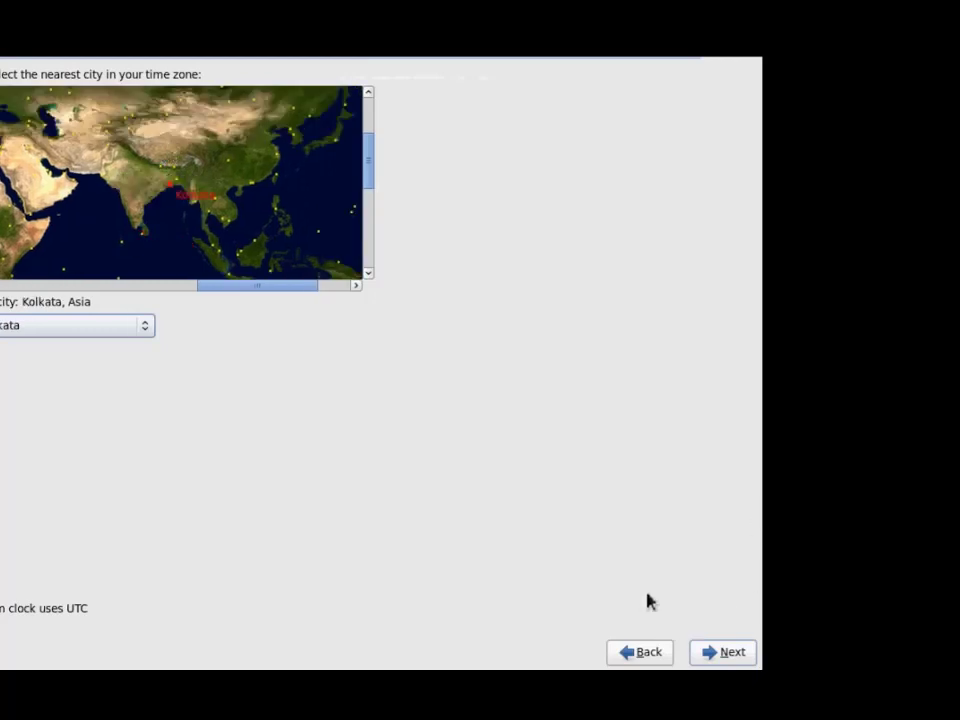
left_click(707, 656)
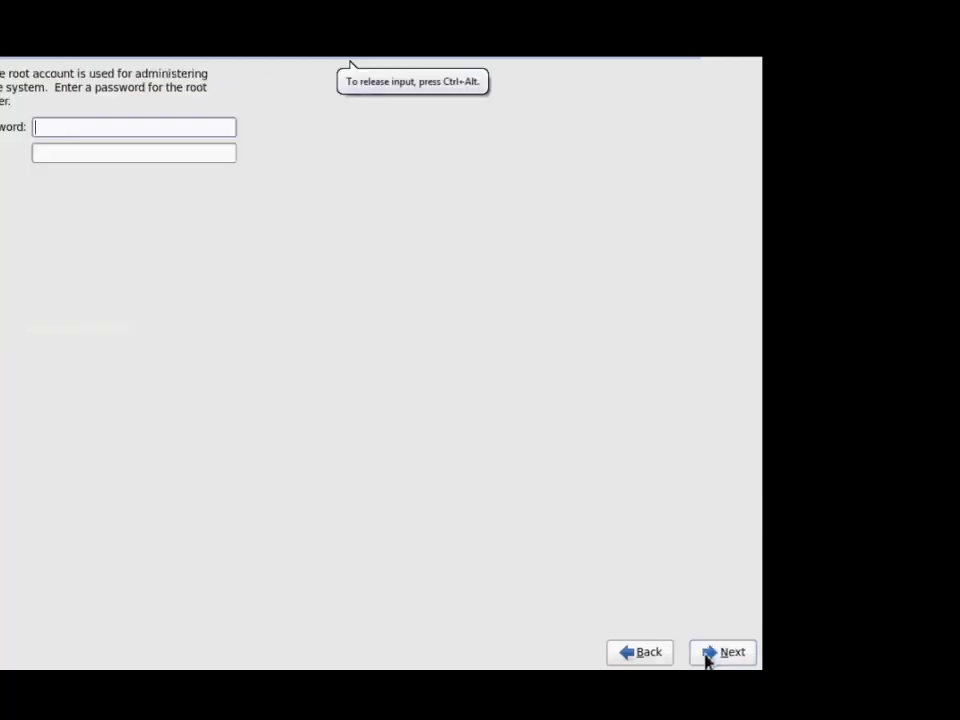
Enter and confirm the root password, accepting the weak-password warning.
key("Tab")
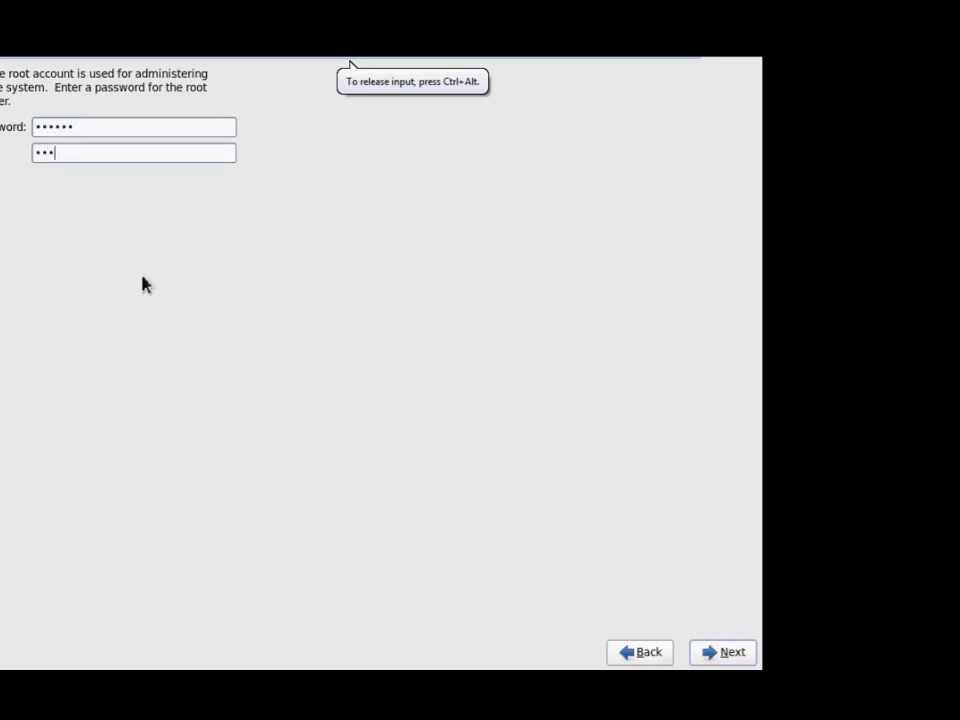
left_click(707, 654)
left_click(439, 414)
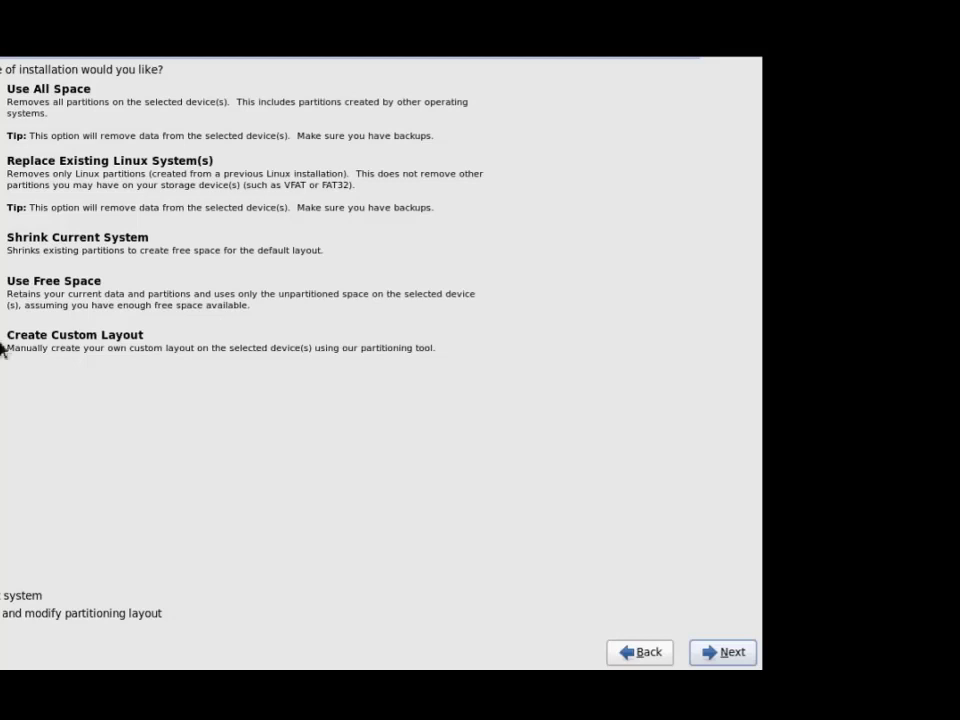
Choose Create Custom Layout and inspect the sda1, sda2 and 31436 MB free rows.
left_click(75, 340)
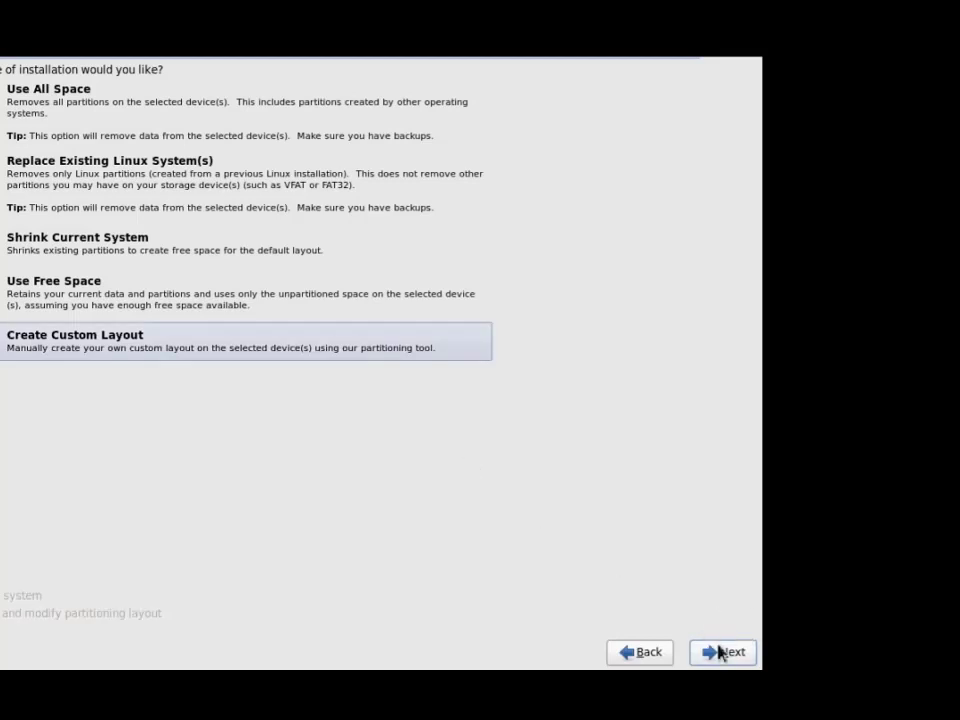
left_click(722, 652)
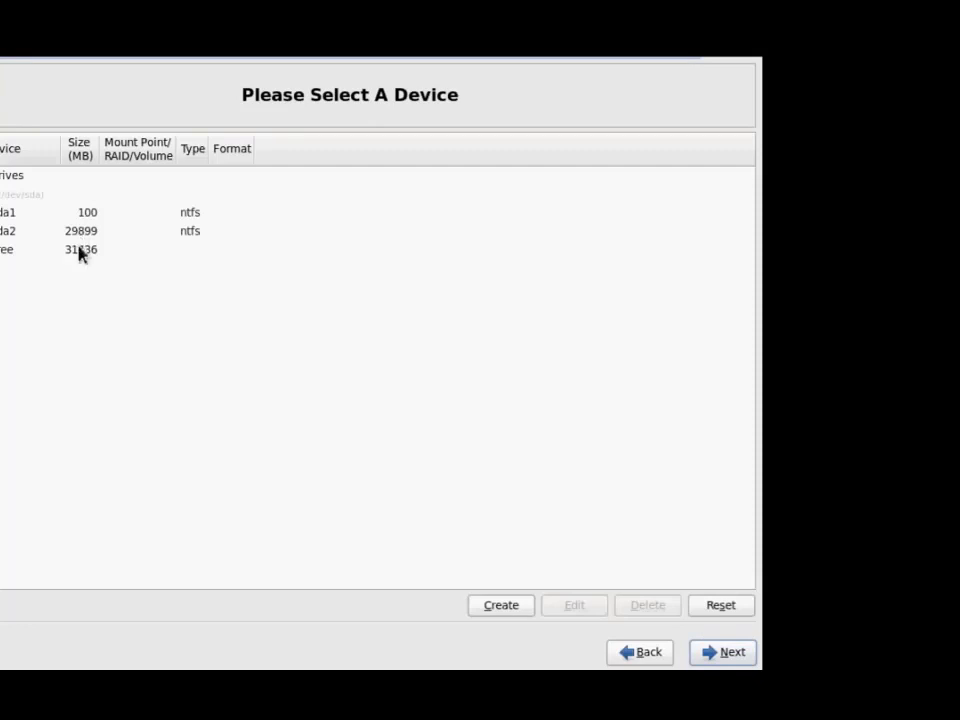
left_click(81, 251)
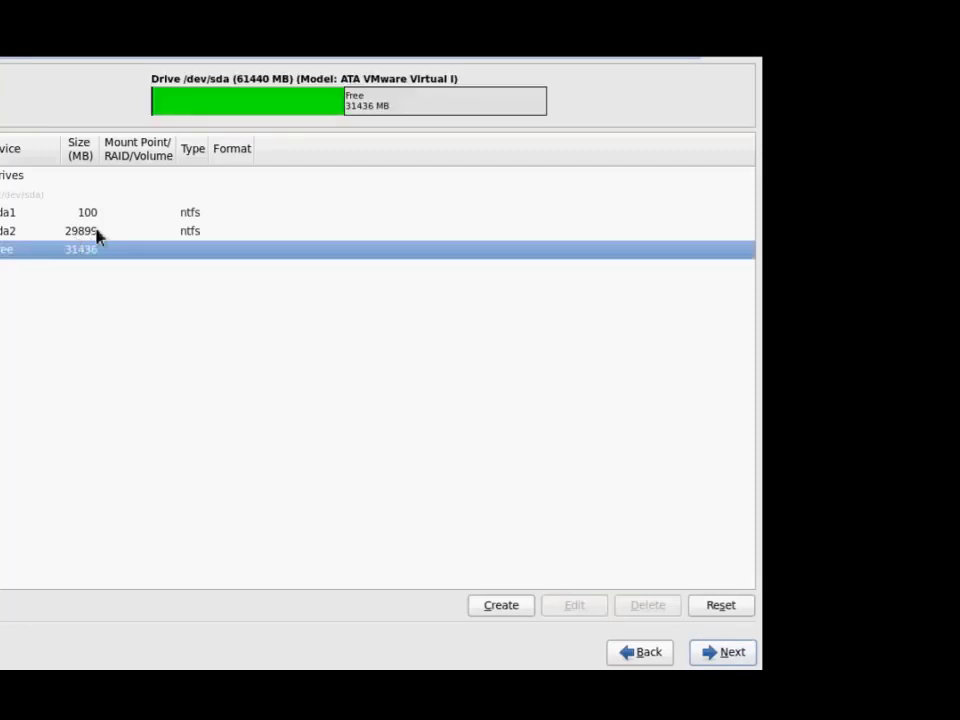
left_click(97, 233)
left_click(113, 215)
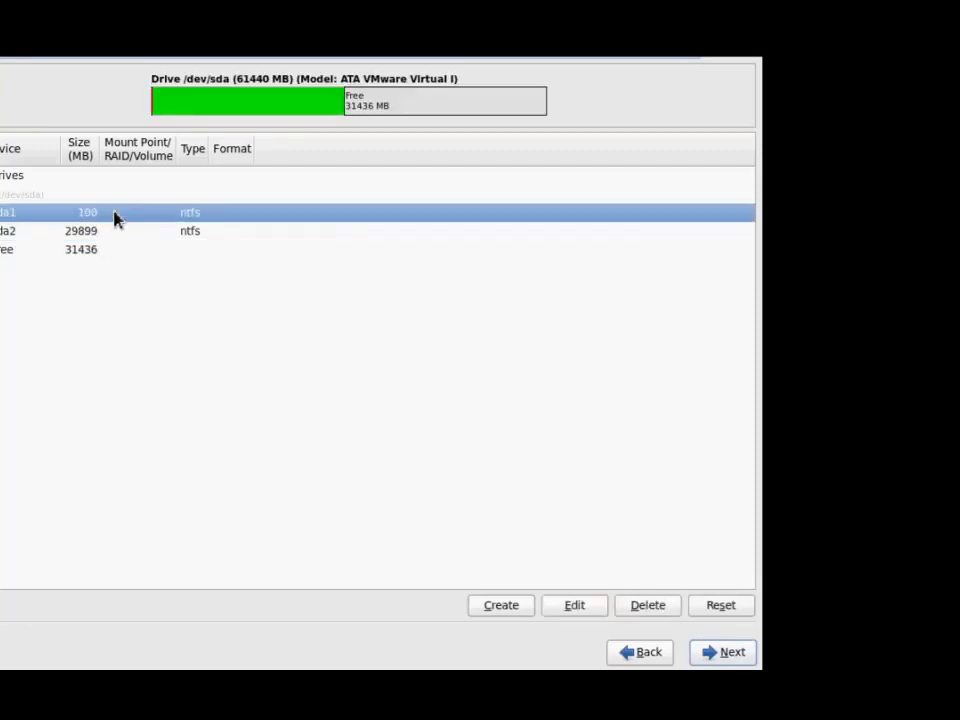
left_click(104, 235)
left_click(100, 214)
left_click(97, 234)
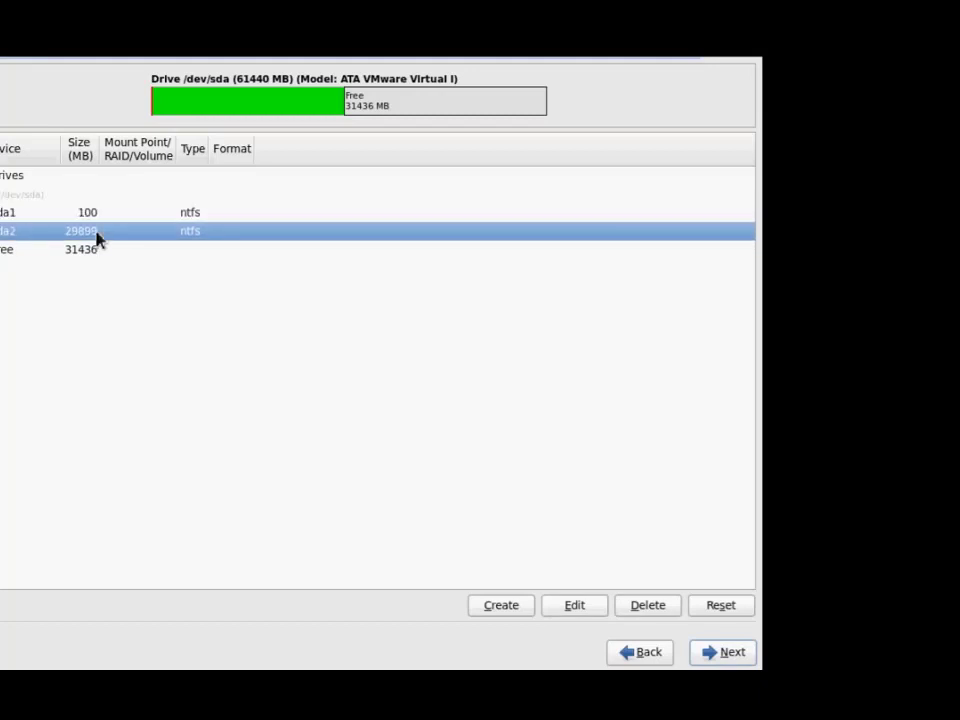
left_click(99, 214)
left_click(99, 233)
left_click(34, 254)
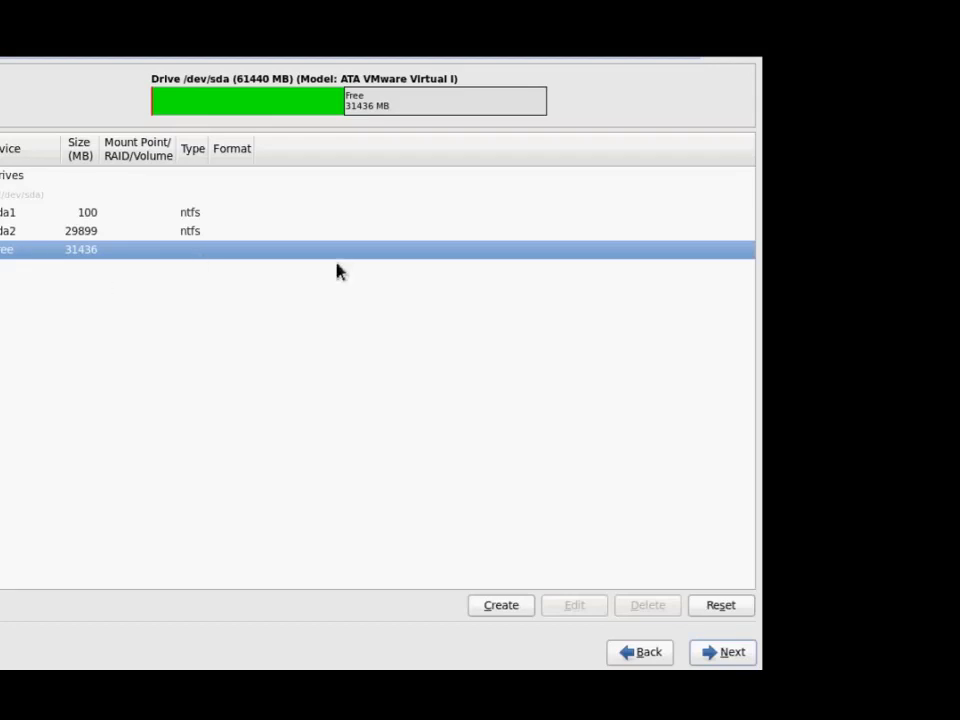
Create a 12000 MB standard partition mounted at / in the free space.
left_click(501, 605)
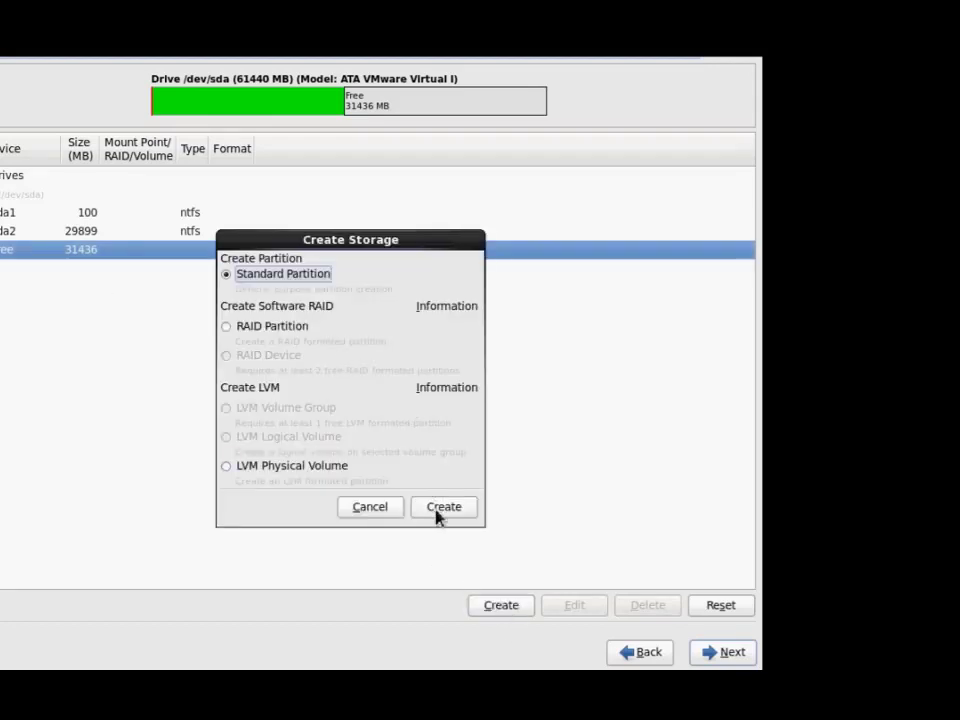
left_click(437, 514)
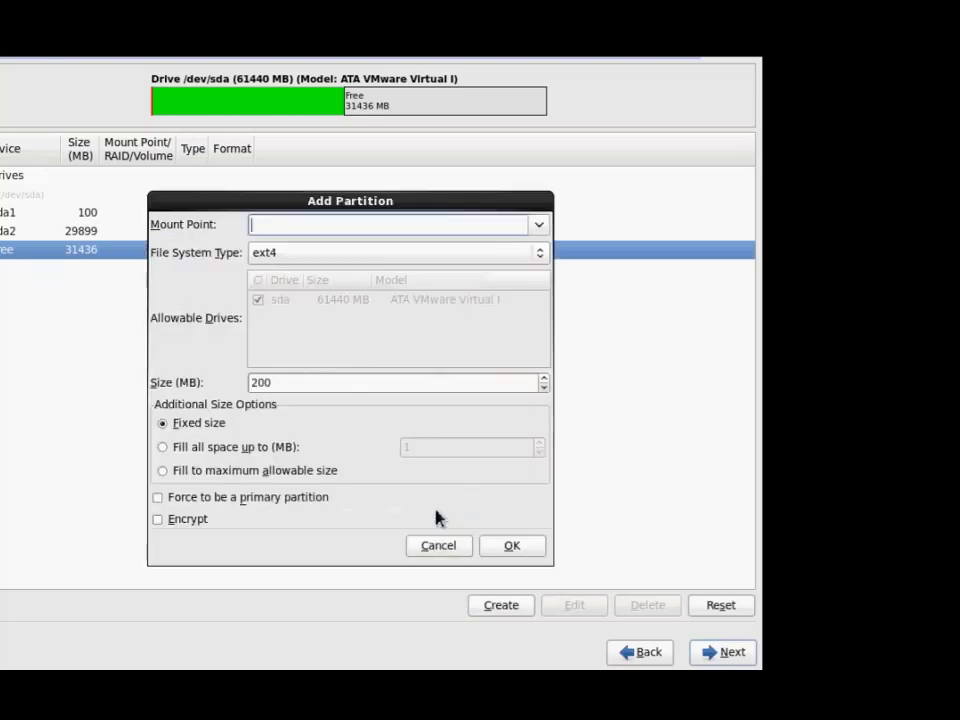
left_click(539, 226)
left_click(383, 250)
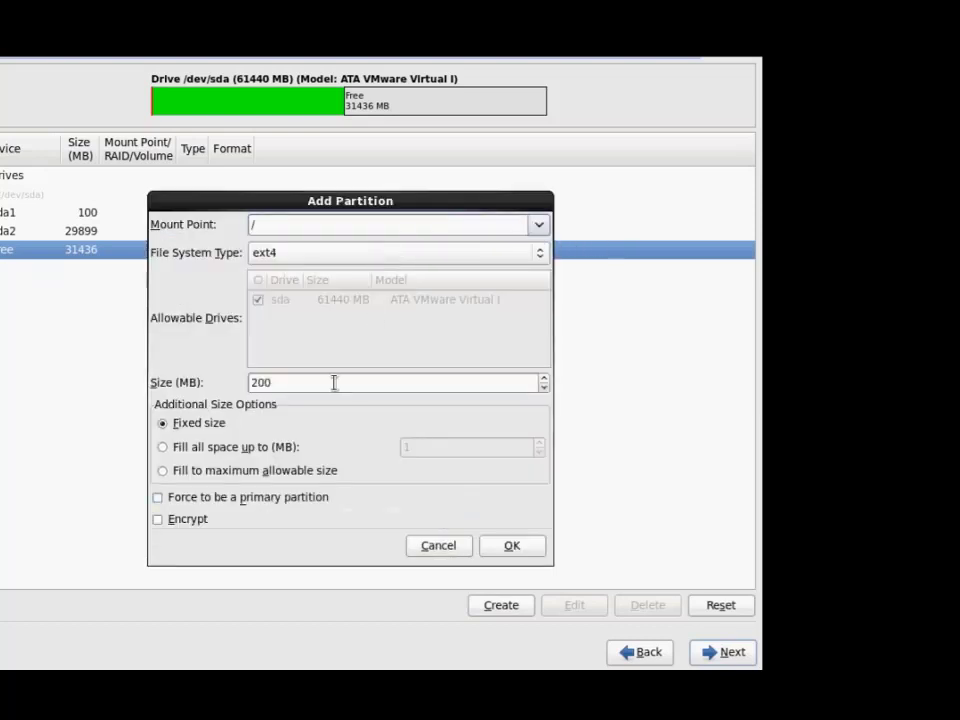
left_click_drag(334, 383, 21, 392)
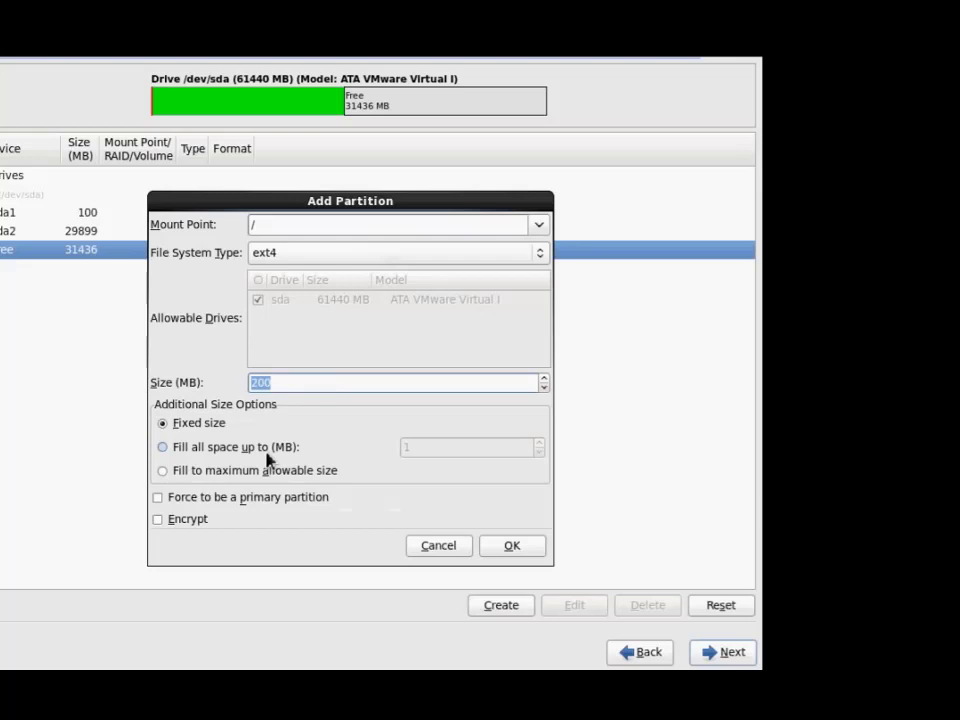
type("12000")
left_click(496, 543)
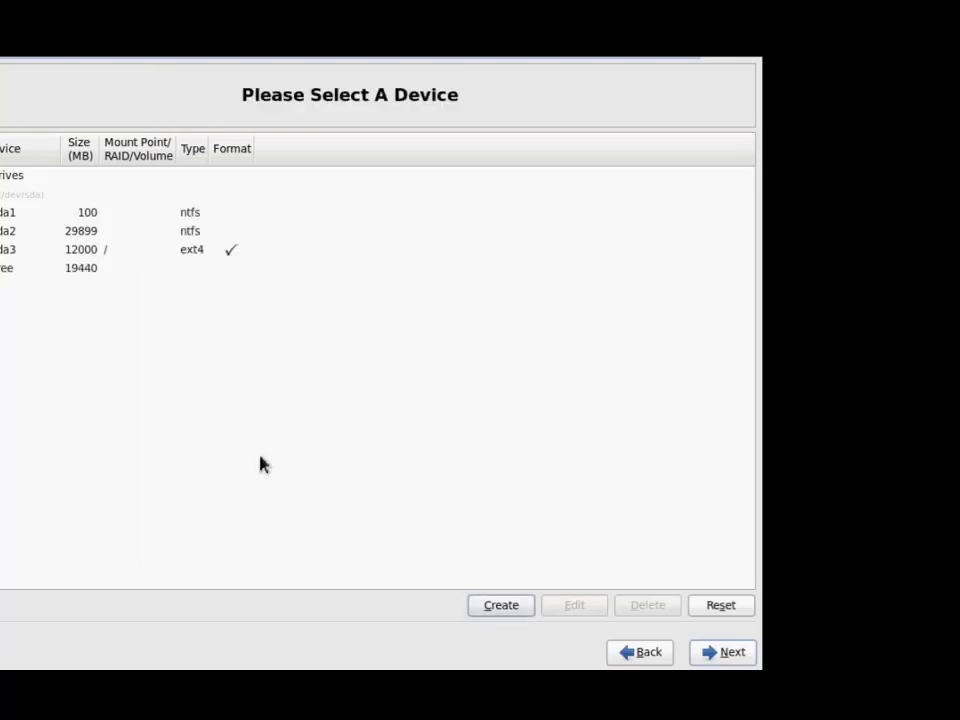
left_click(104, 282)
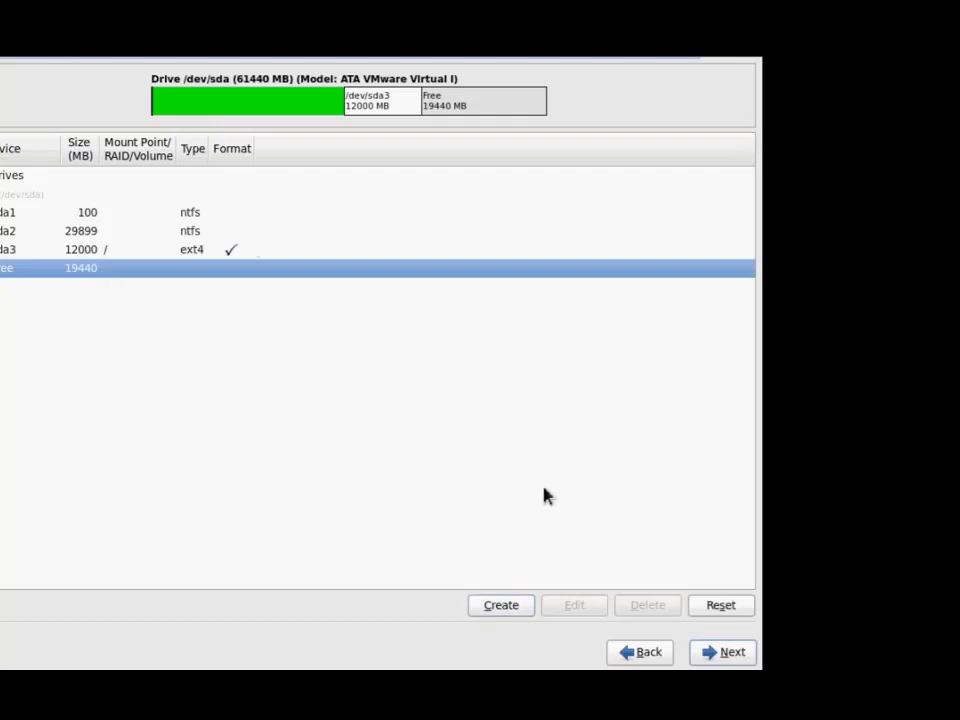
Add a 200 MB standard /boot partition, cancelling an extra Create Storage dialog.
left_click(503, 606)
left_click(456, 510)
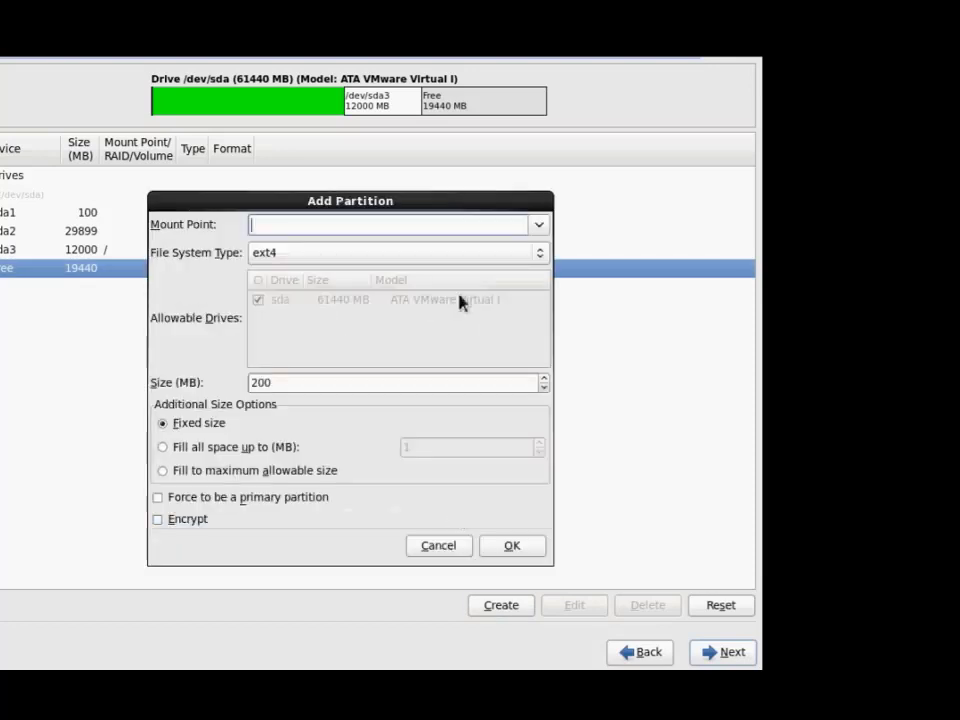
left_click(543, 228)
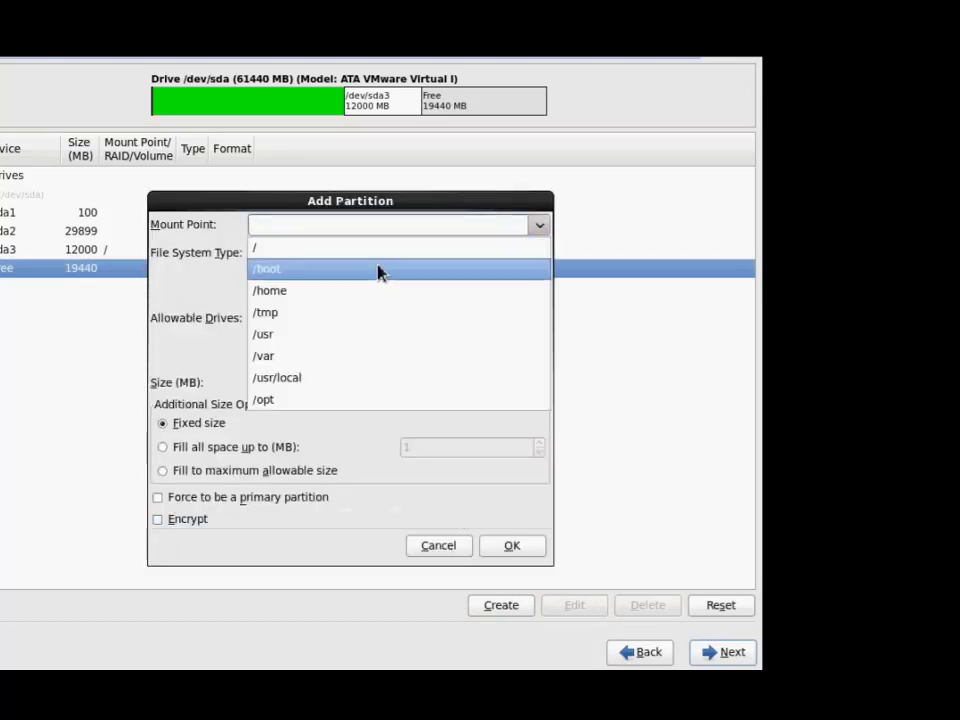
left_click(377, 270)
left_click(509, 547)
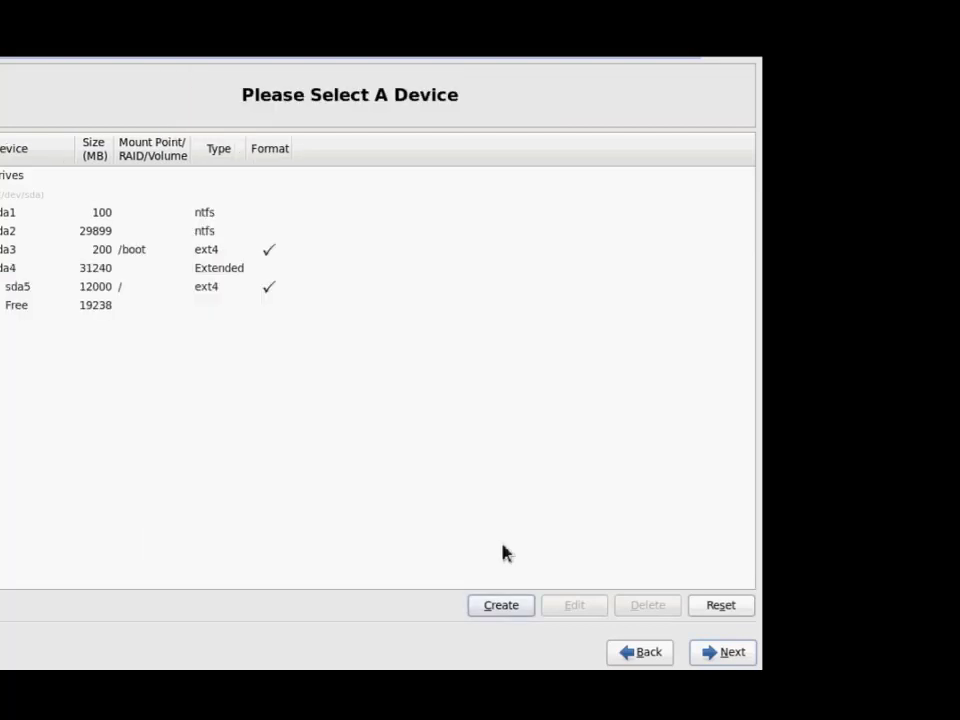
left_click(512, 607)
left_click(372, 510)
left_click(124, 306)
Create a 3000 MB standard partition with file system type swap.
left_click(501, 605)
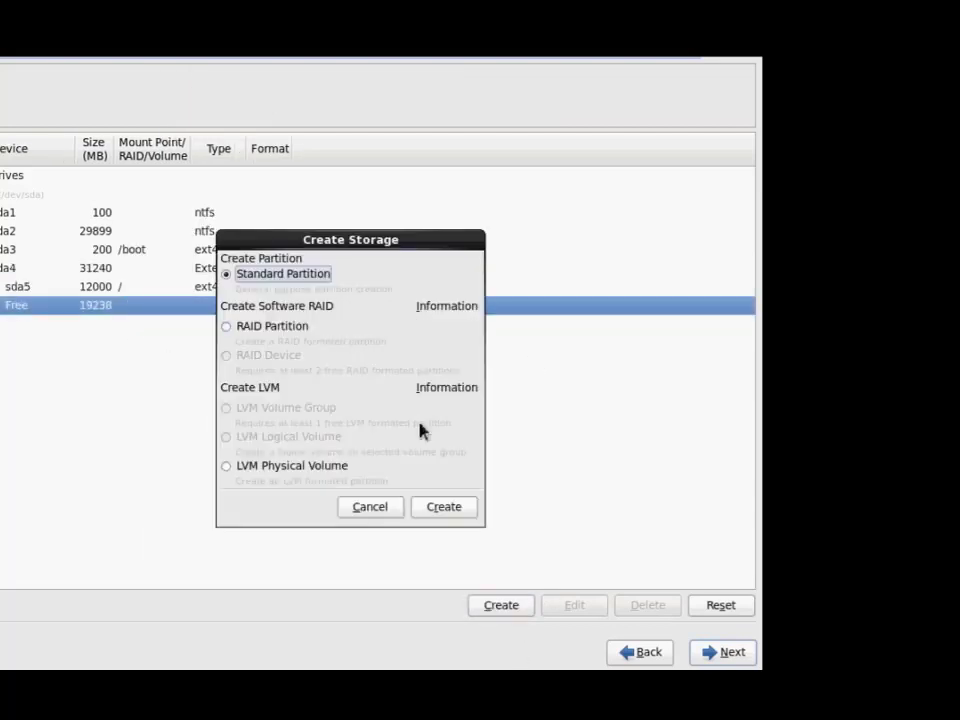
left_click(444, 506)
left_click(430, 252)
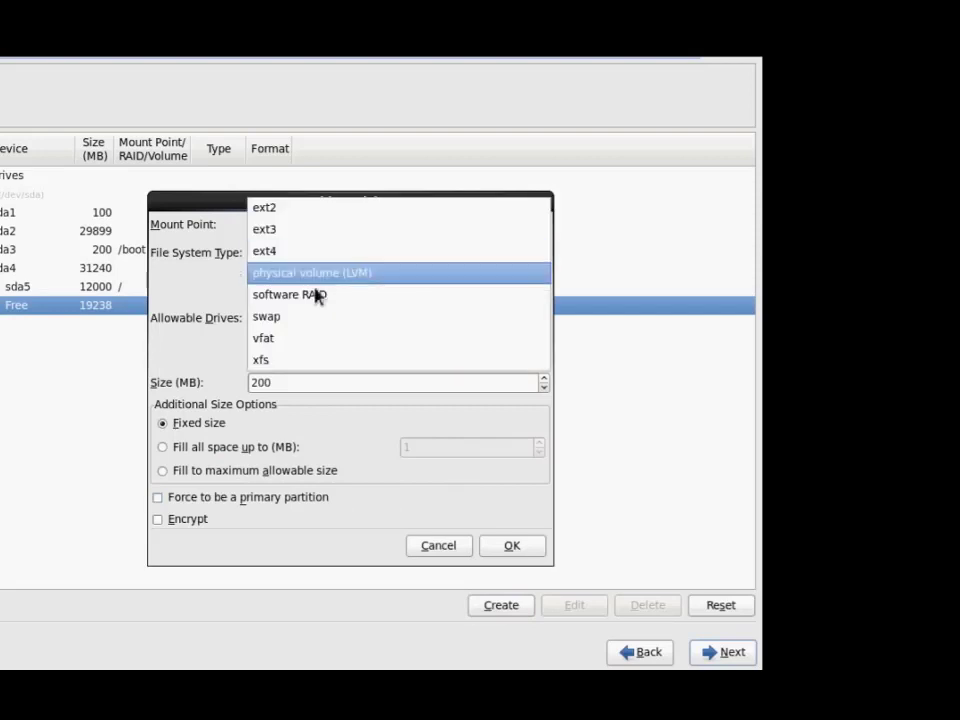
left_click(317, 315)
left_click(331, 388)
double_click(331, 388)
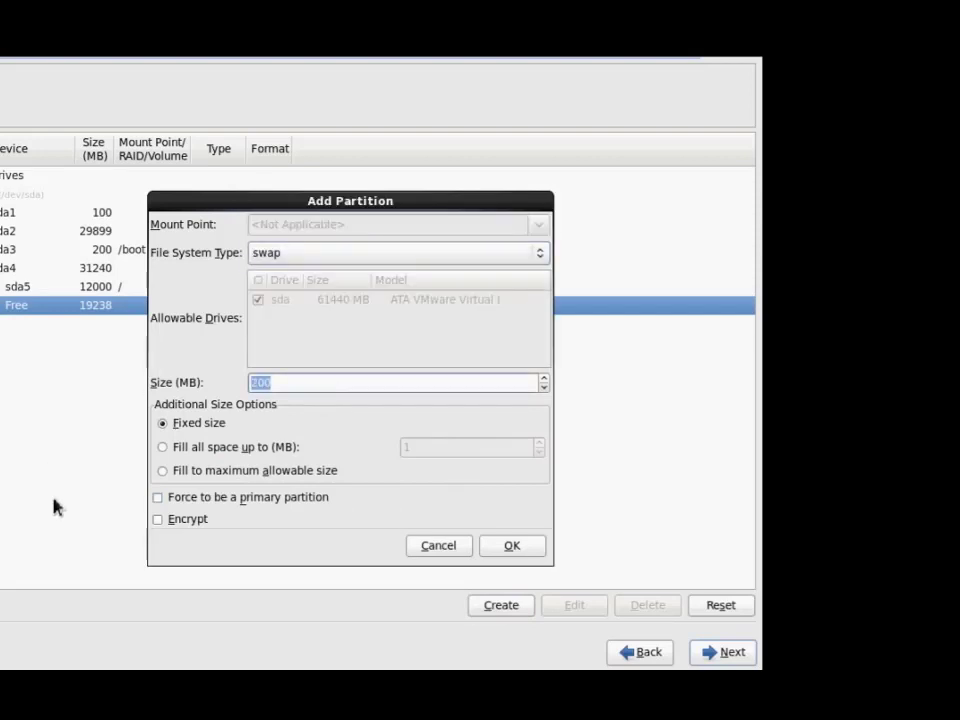
type("3000")
left_click(488, 554)
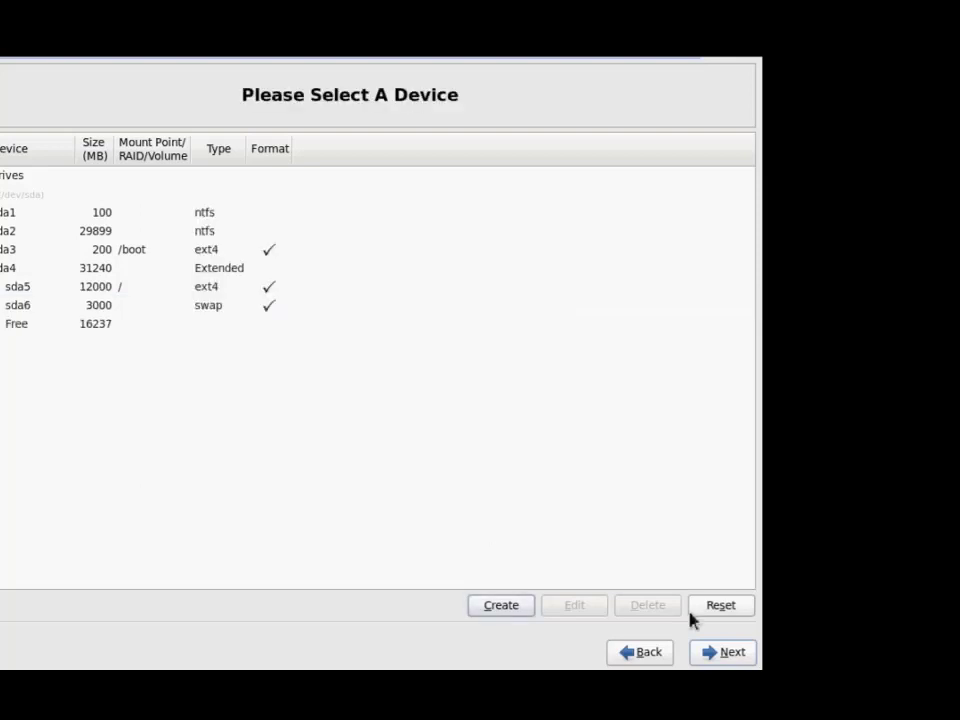
Write the new partition layout to disk and accept the boot loader list with Other and Red Hat.
left_click(731, 656)
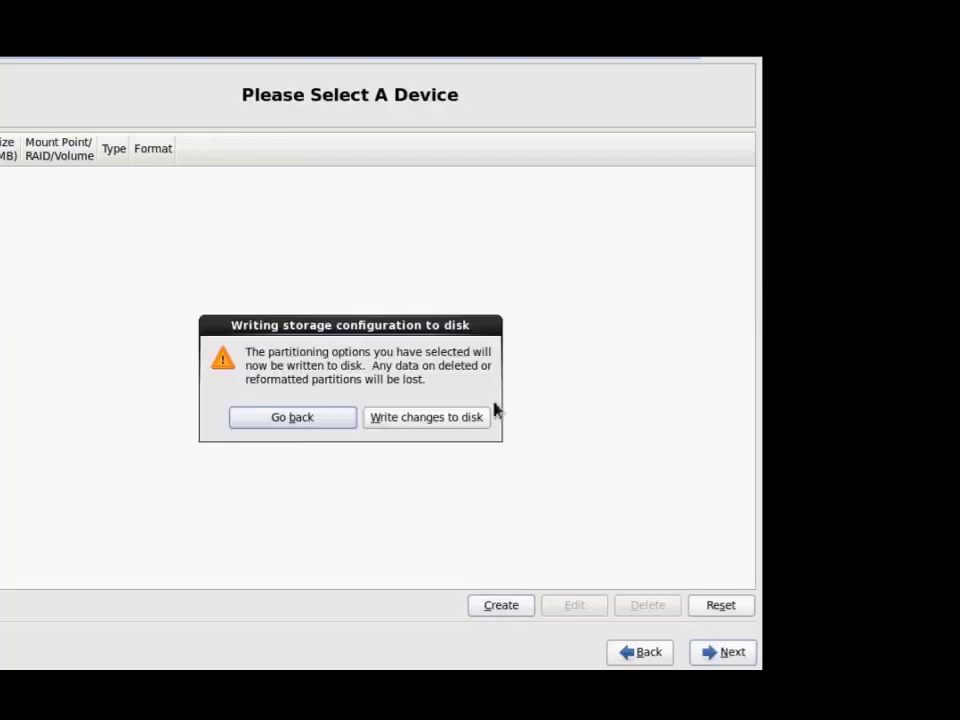
left_click(450, 418)
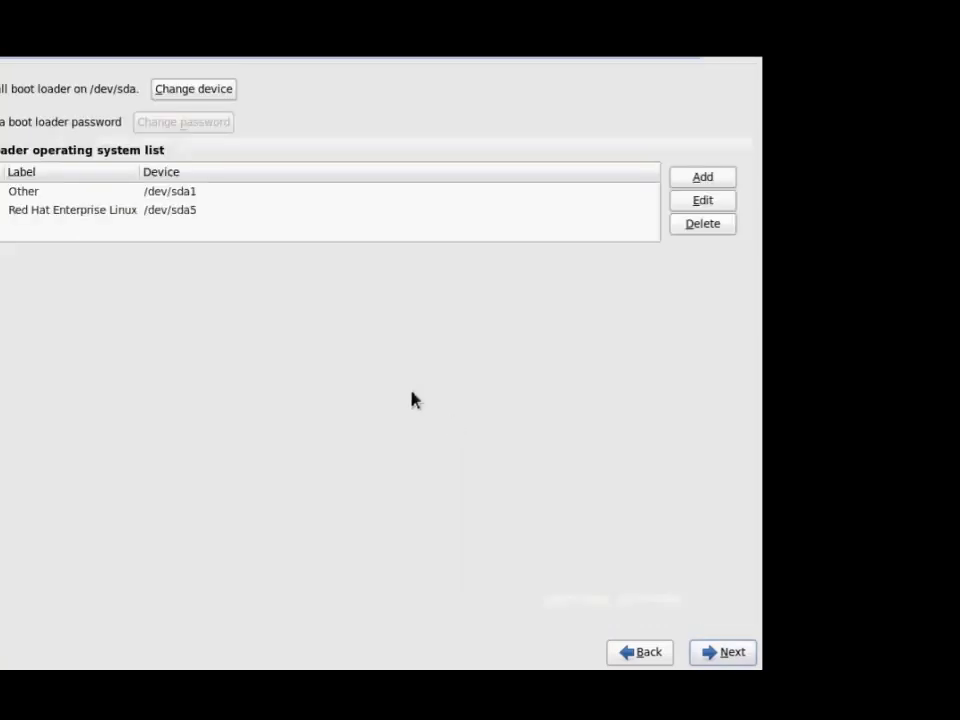
left_click(722, 652)
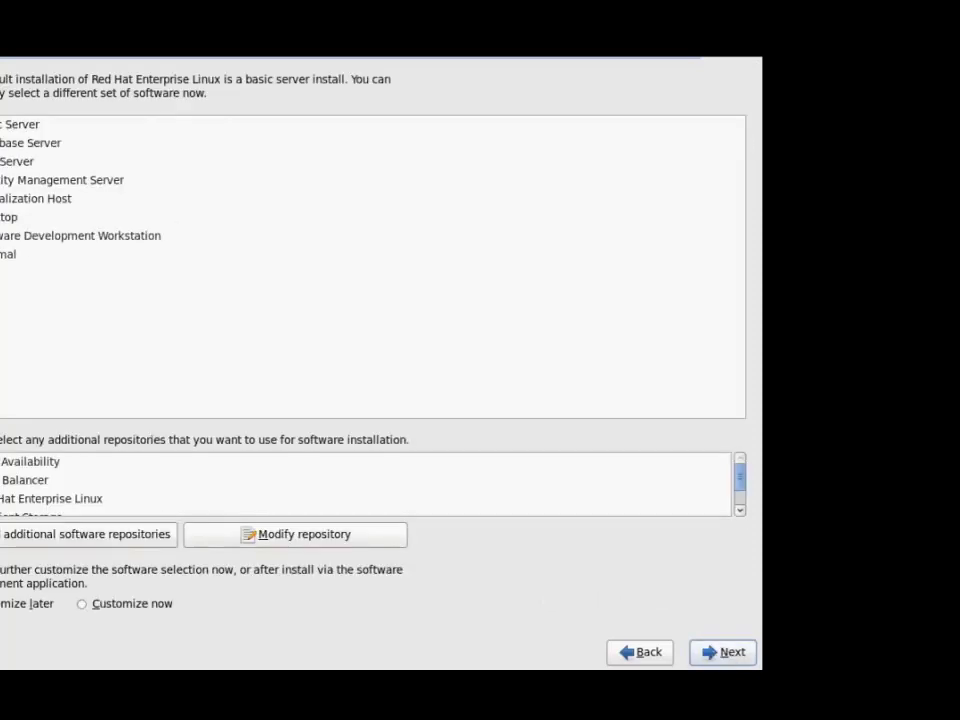
Choose the Desktop software set and begin installing the 1113 packages.
left_click(60, 217)
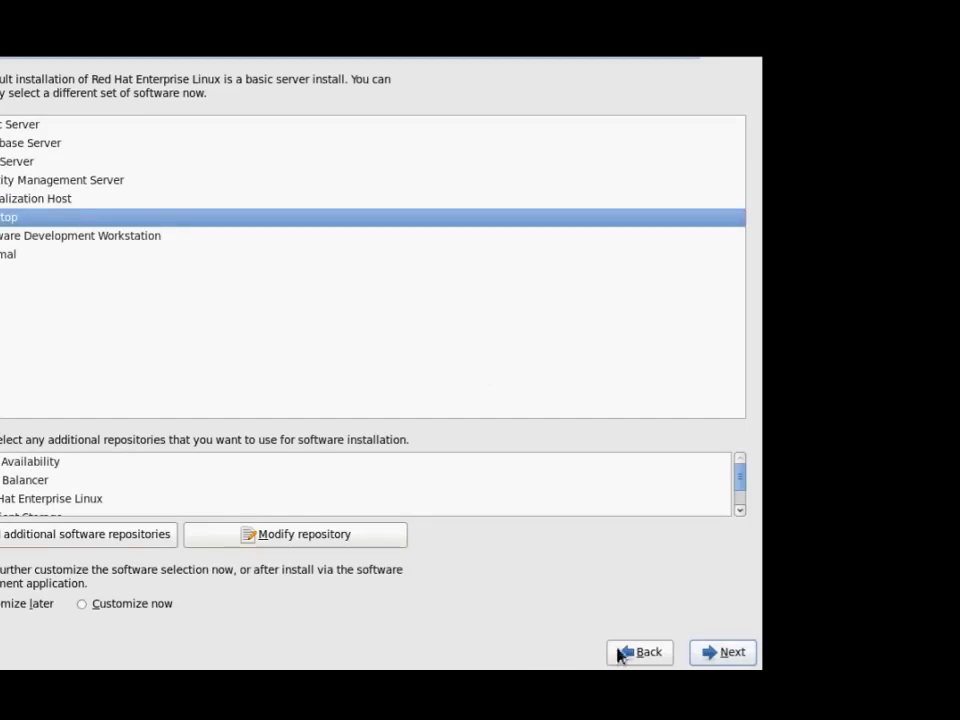
left_click(722, 652)
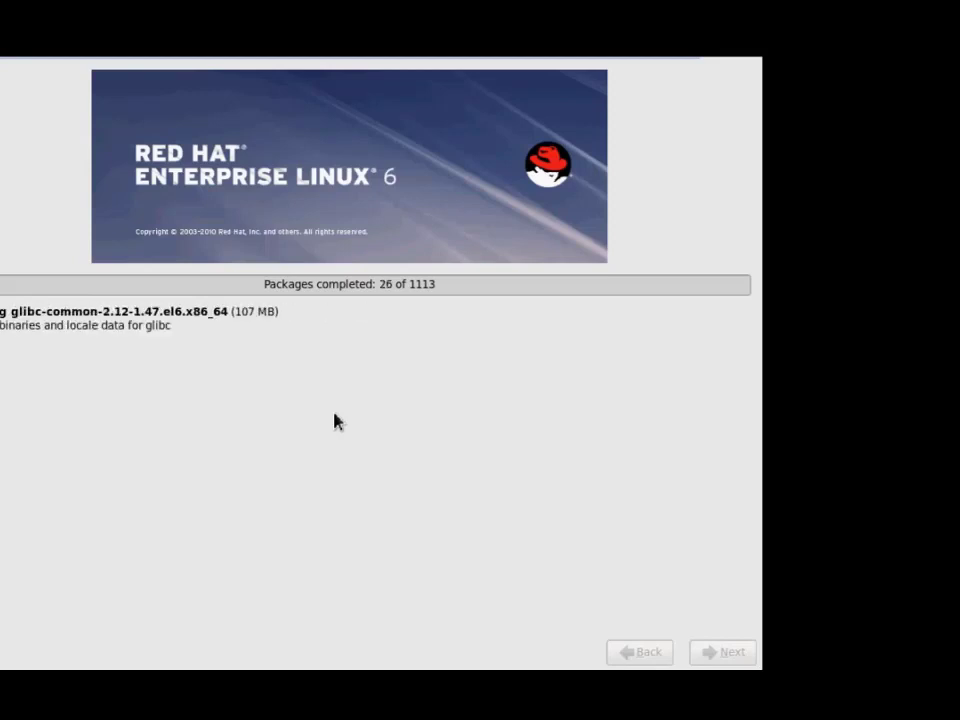
Minimize the full-screen VM and restore the Windows 7 VM window from the taskbar preview.
mouse_move(647, 58)
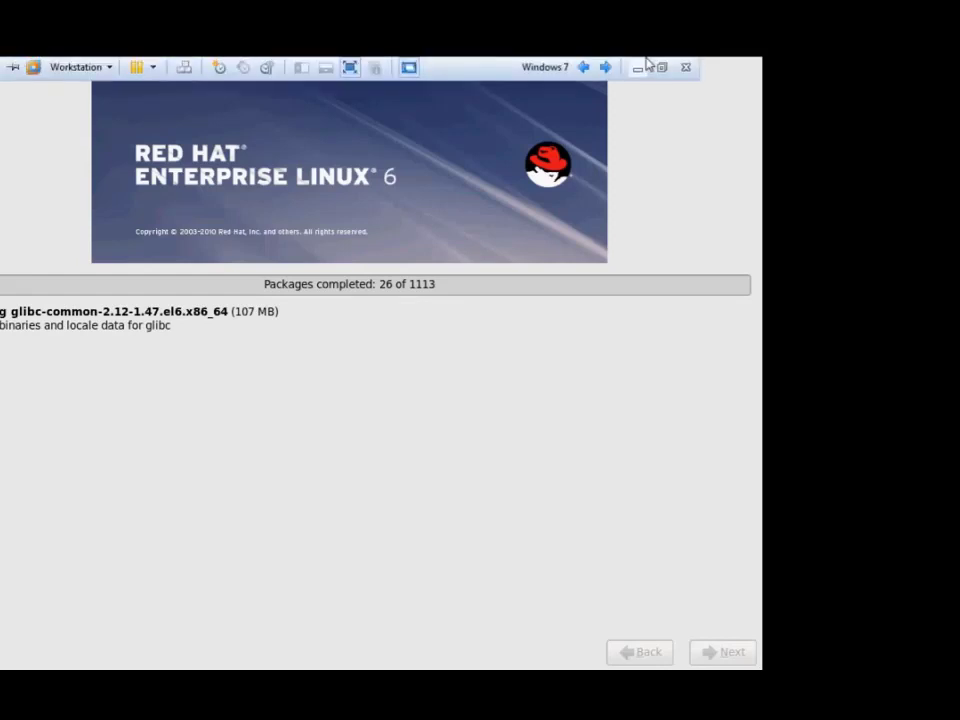
left_click(525, 403)
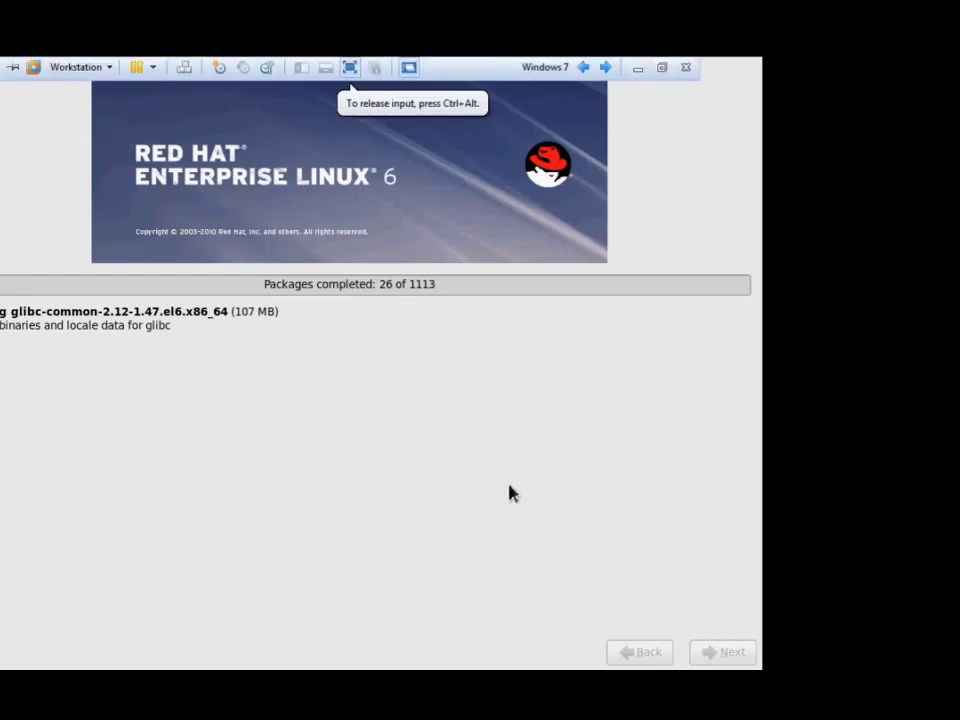
mouse_move(606, 60)
left_click(636, 68)
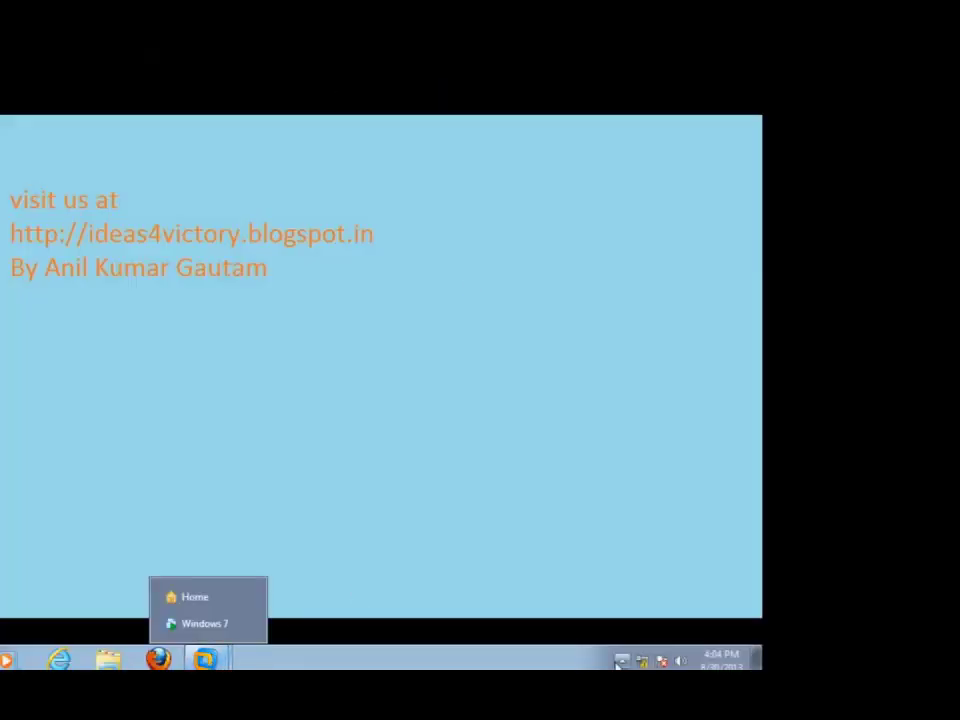
mouse_move(210, 655)
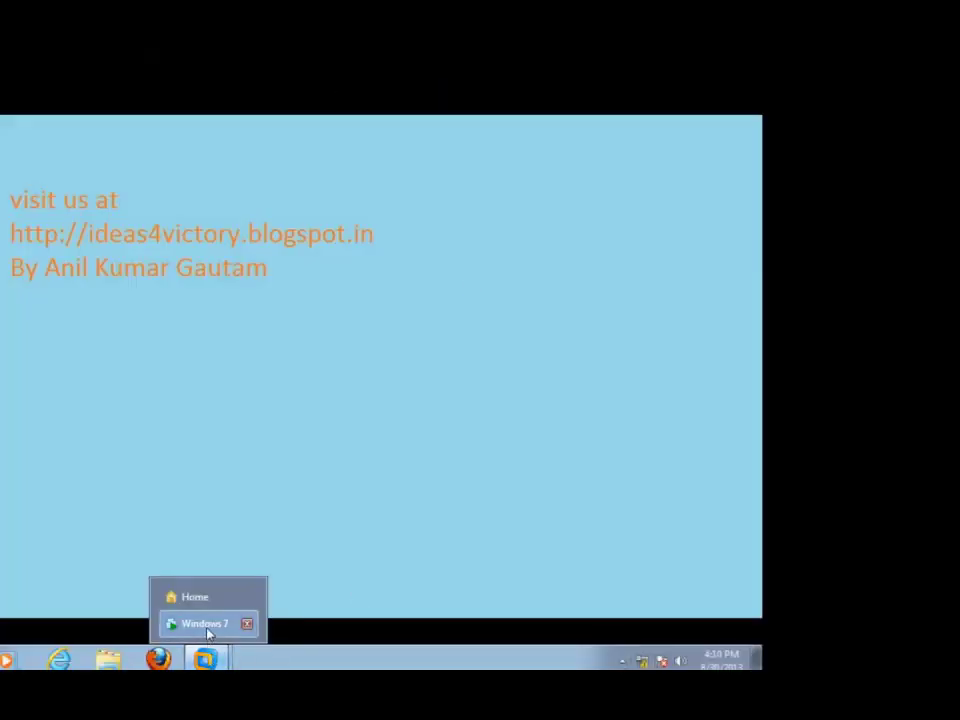
left_click(204, 623)
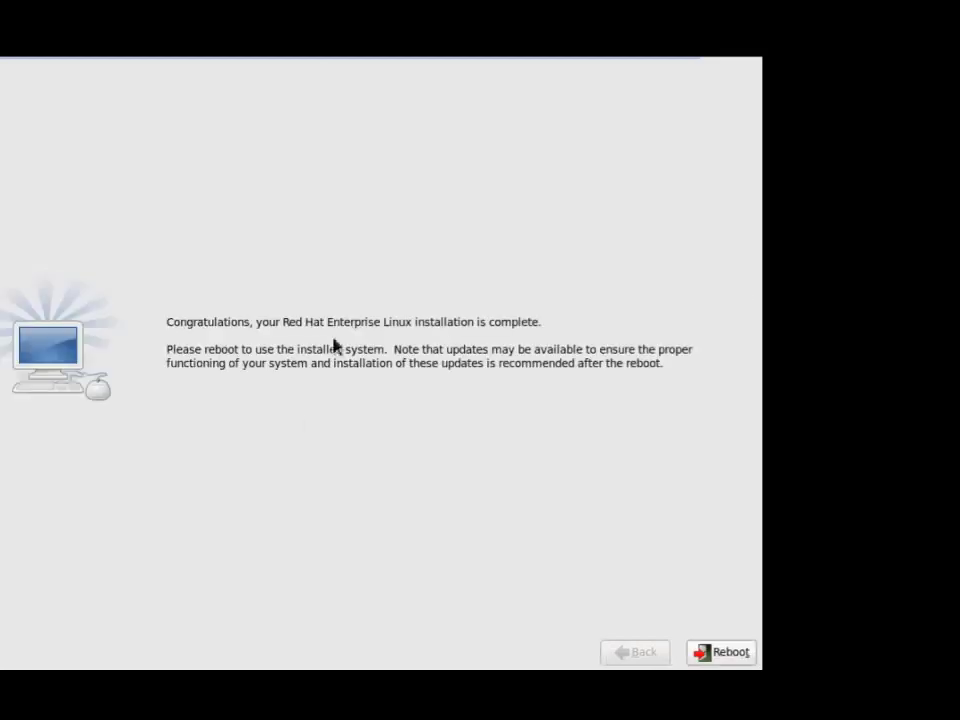
Reboot after installation and start Red Hat Enterprise Linux from the GRUB menu.
left_click(440, 366)
left_click(731, 653)
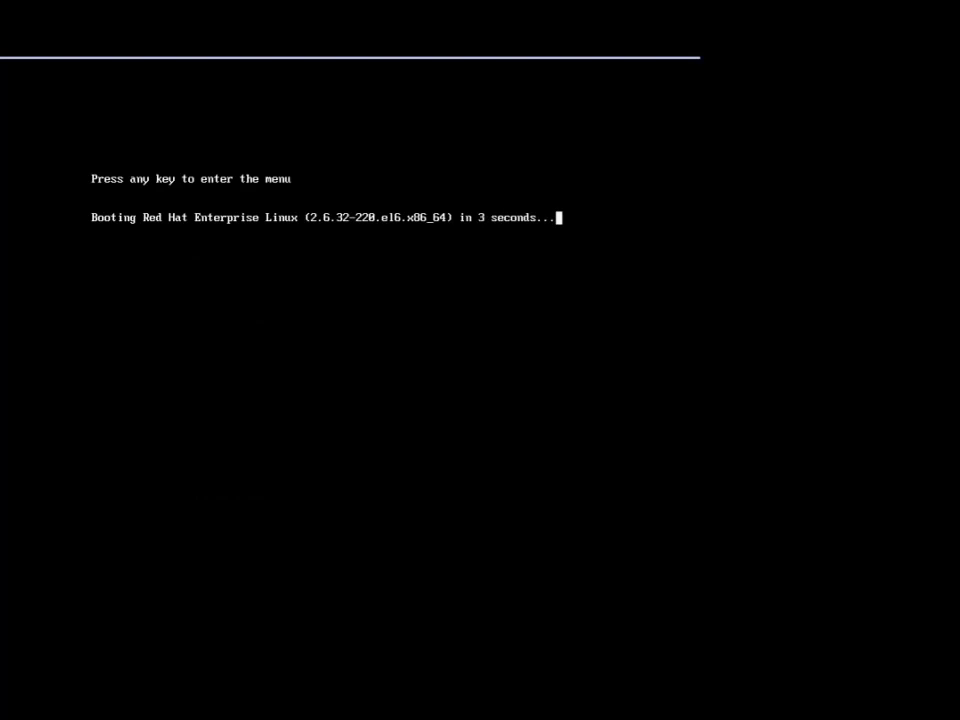
key("Escape")
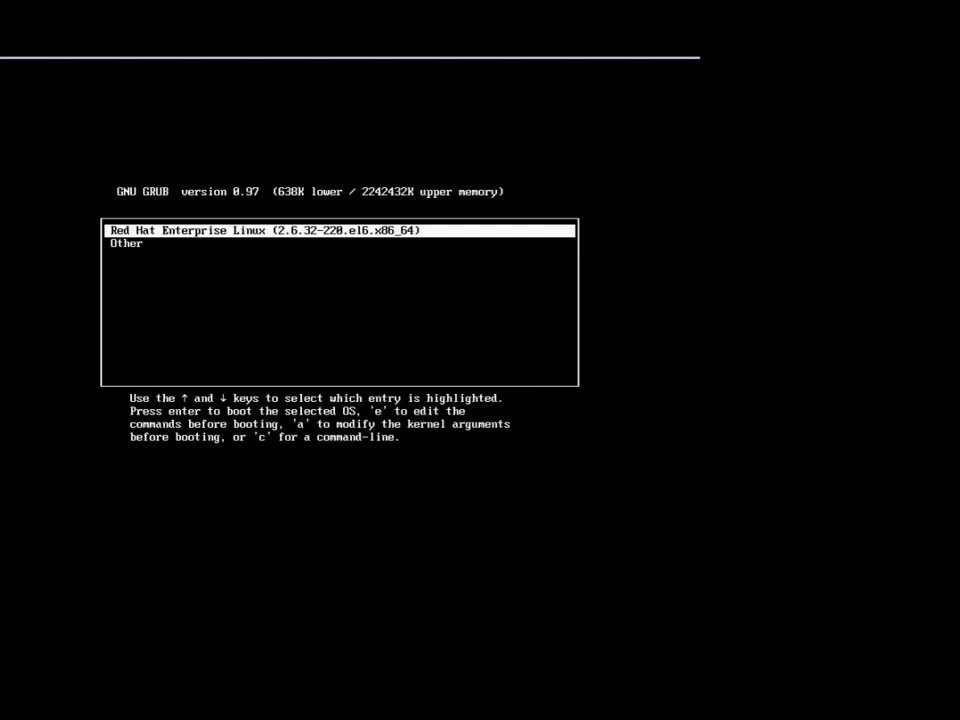
key("Return")
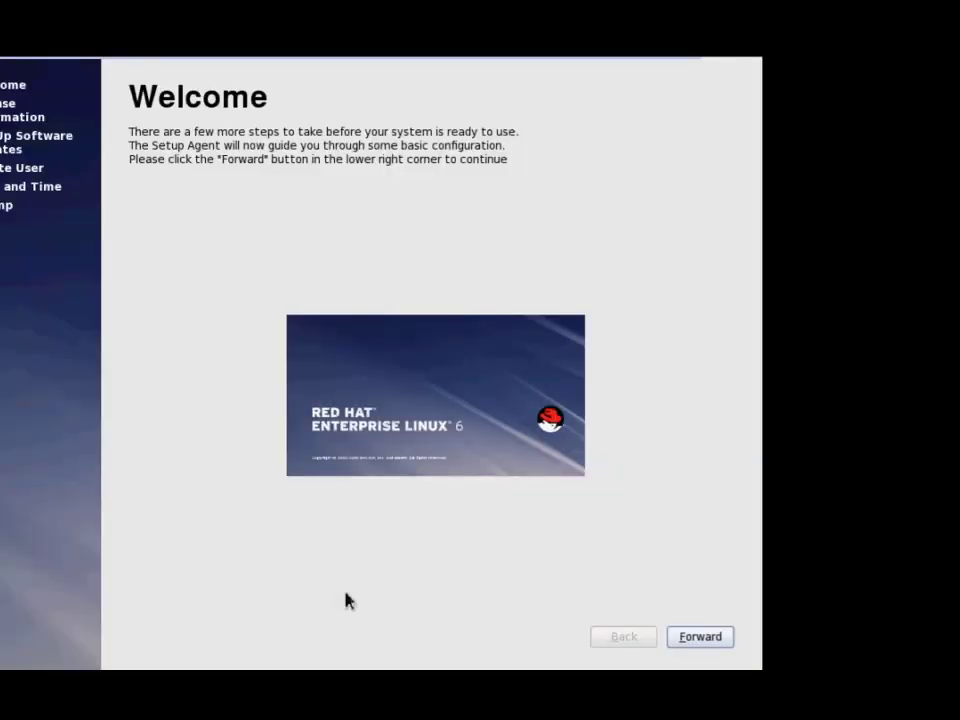
Get past the Welcome page, accept the license, and skip software update setup.
left_click(701, 638)
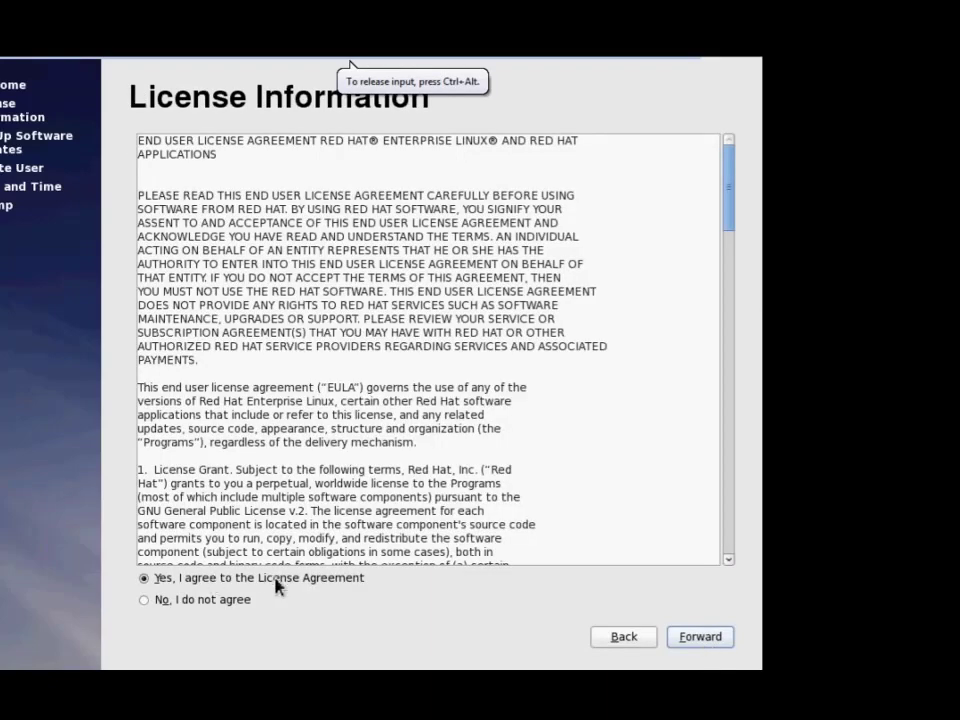
left_click(690, 640)
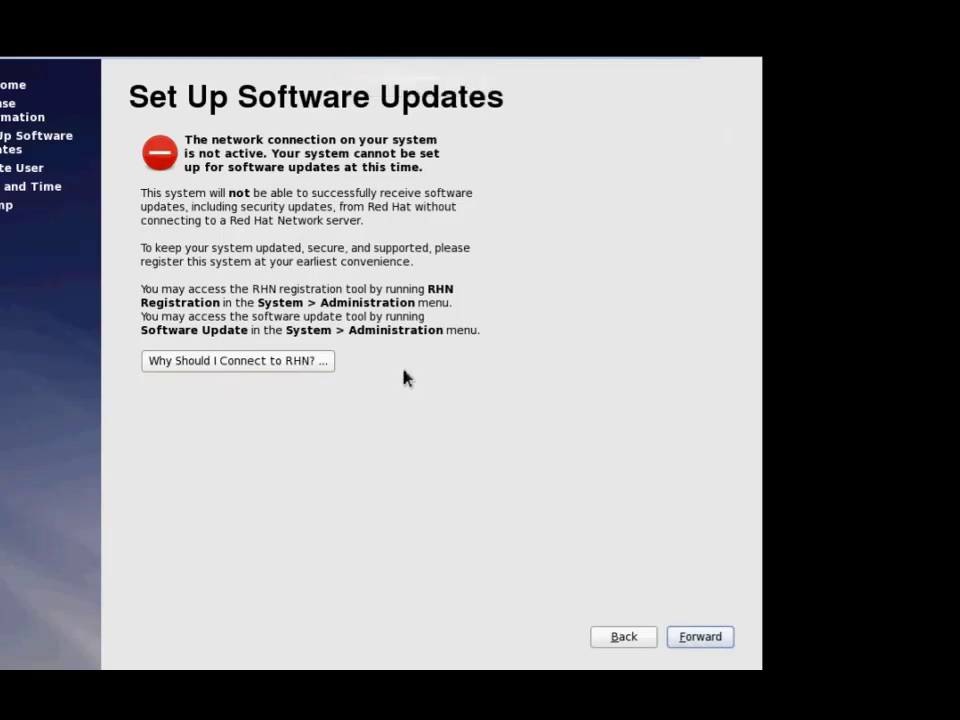
left_click(690, 638)
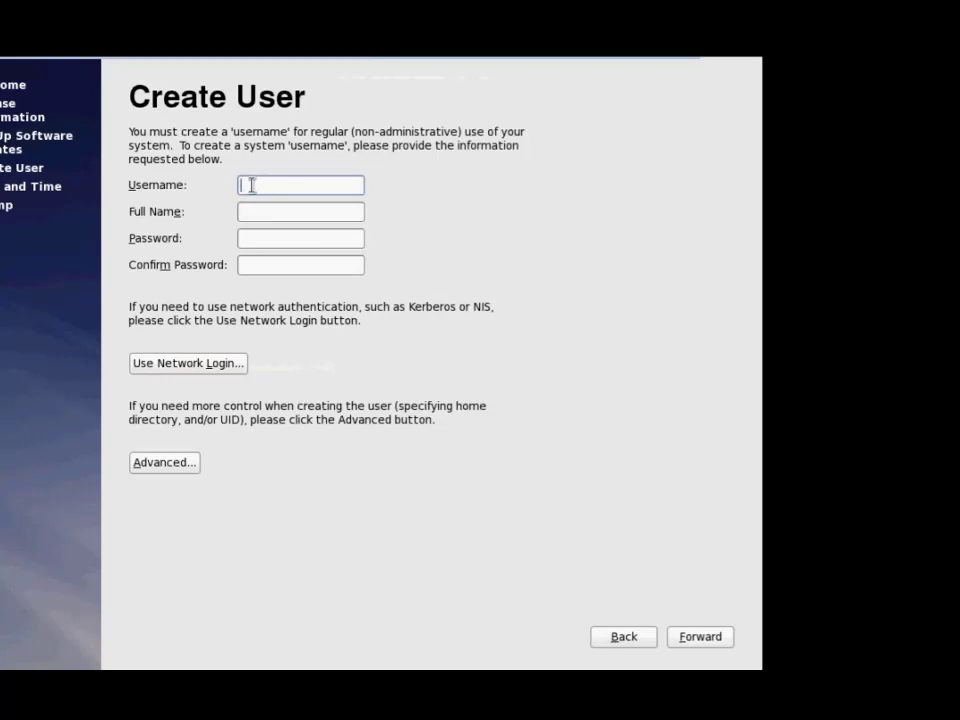
Create a regular user with a username and confirmed password, keeping the weak password.
type("anil")
left_click(267, 238)
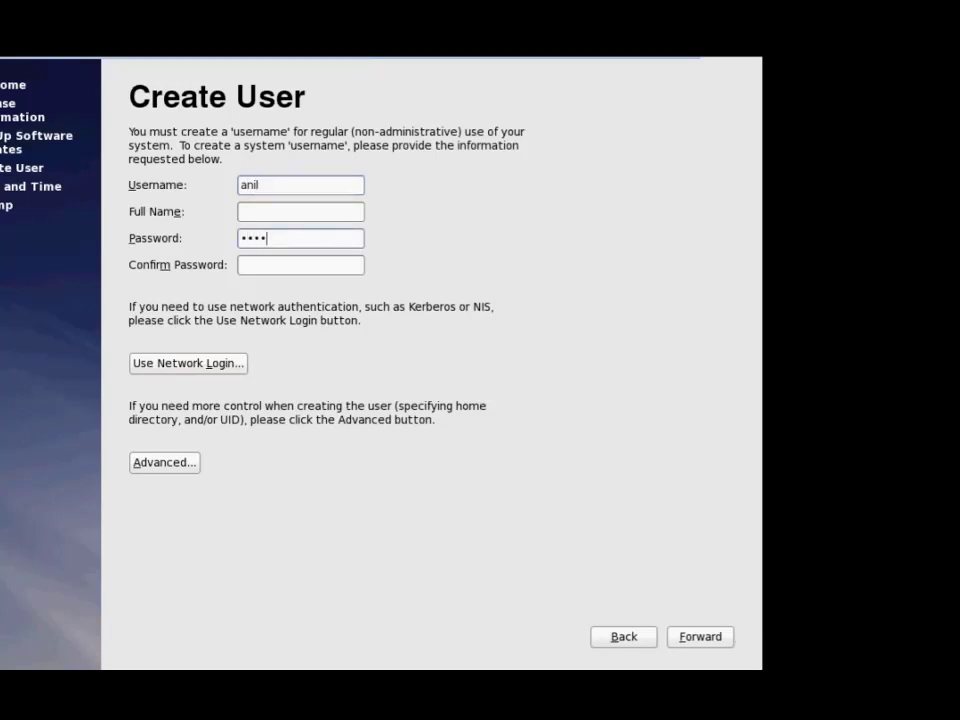
key("Tab")
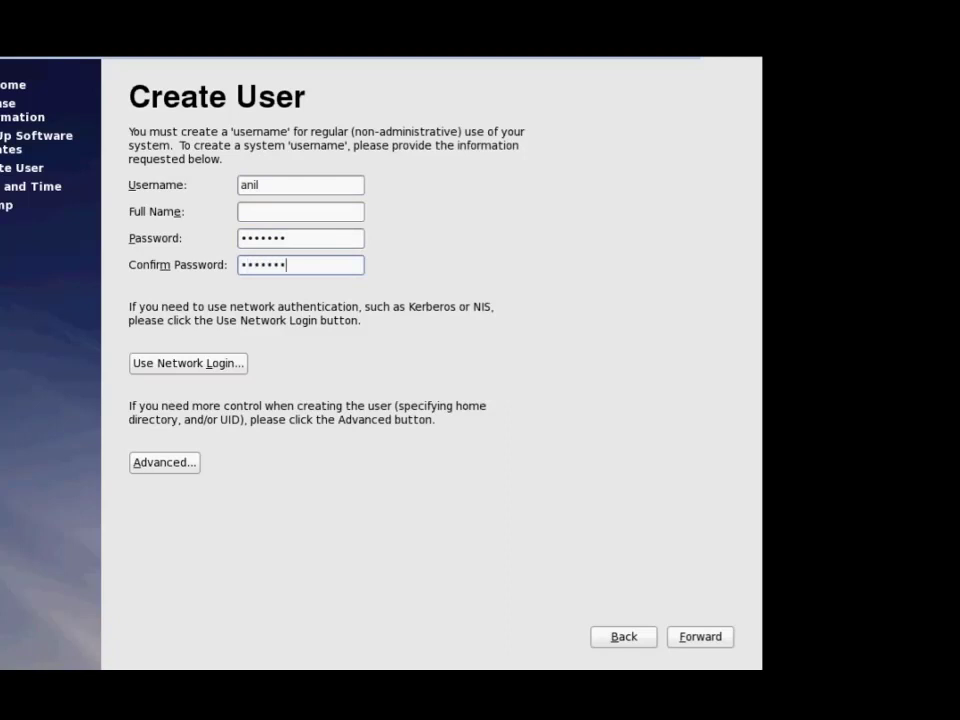
left_click(699, 637)
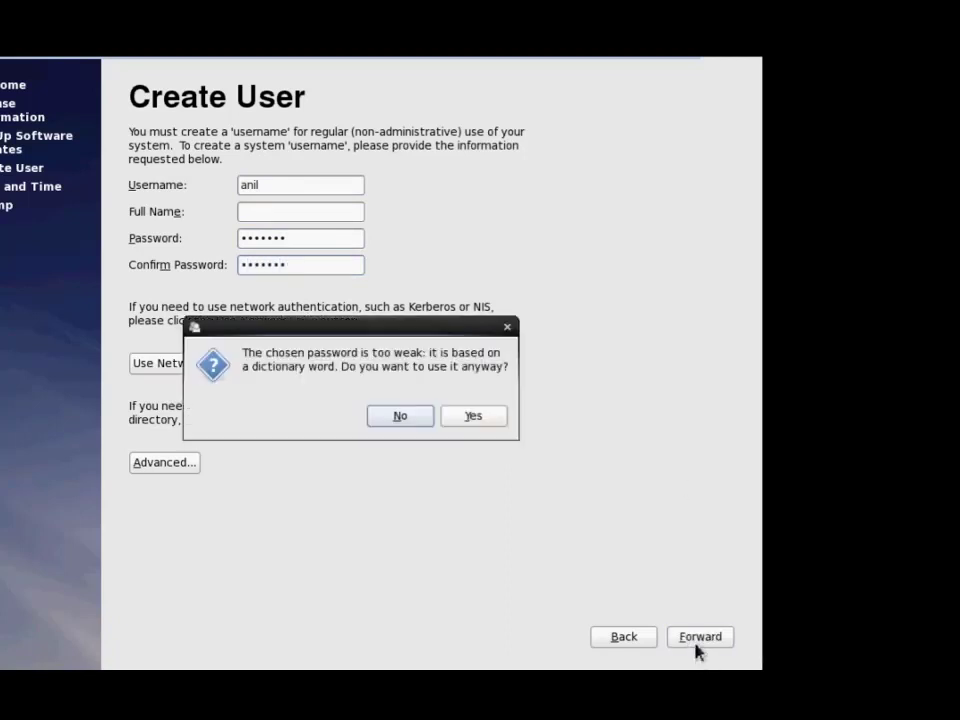
left_click(486, 424)
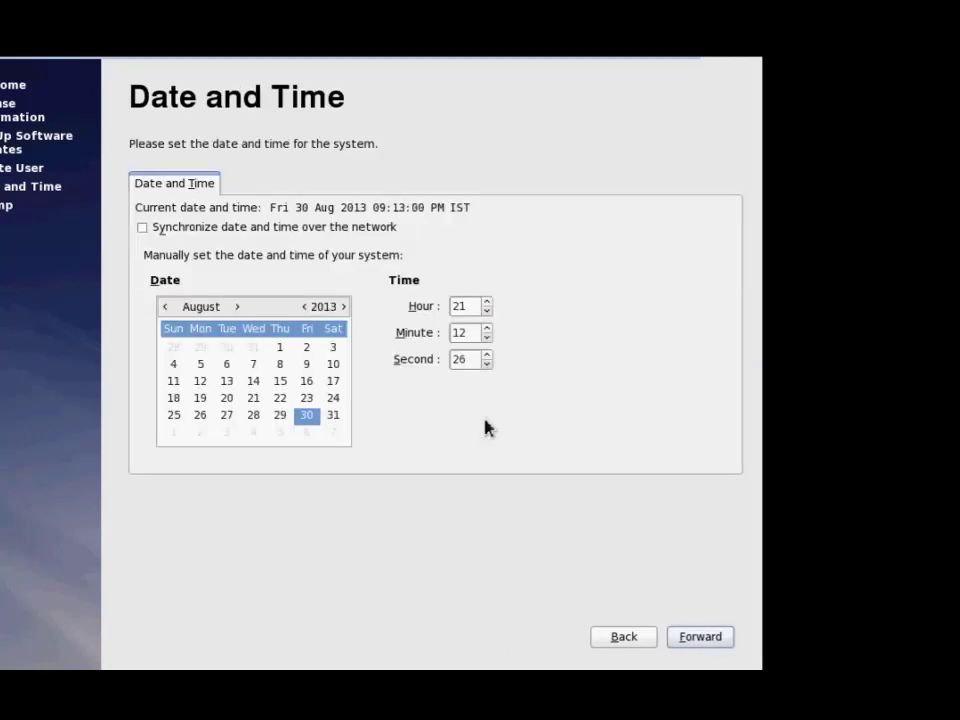
Accept the date and time settings, dismiss the kdump memory error, and finish setup.
left_click(688, 645)
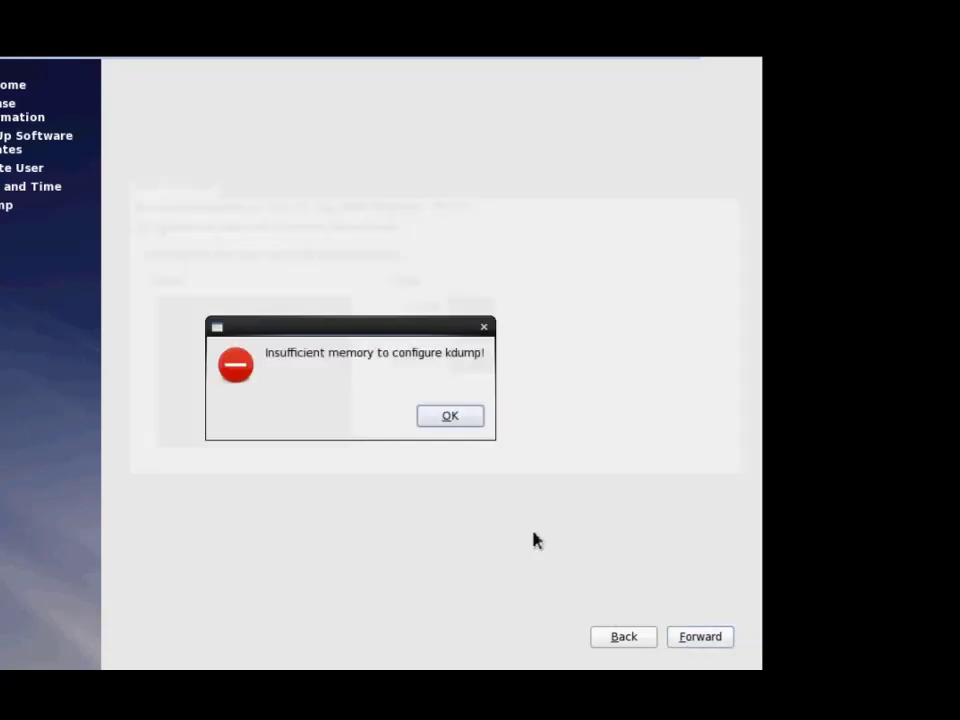
left_click(443, 418)
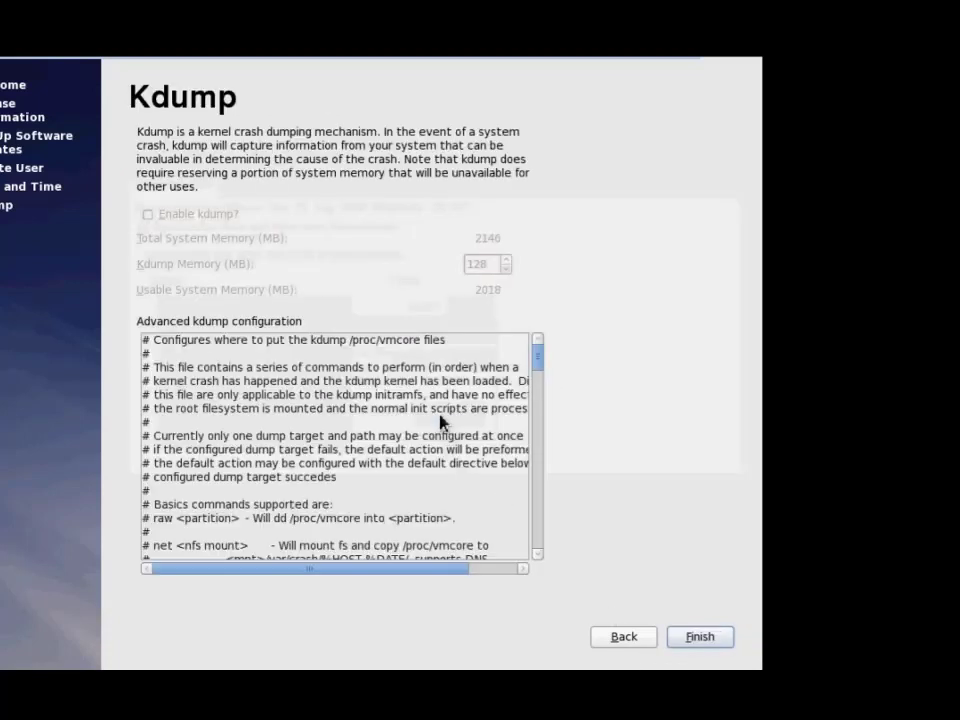
left_click(701, 638)
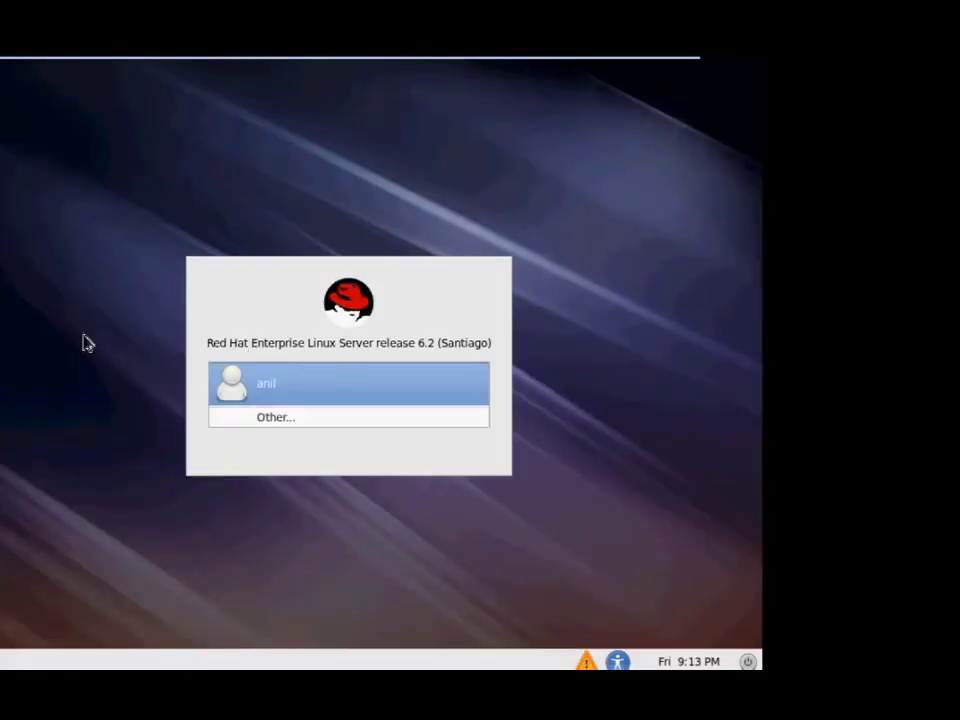
Log in as root through Other... with its password and permanently dismiss the root-user warning.
left_click(350, 64)
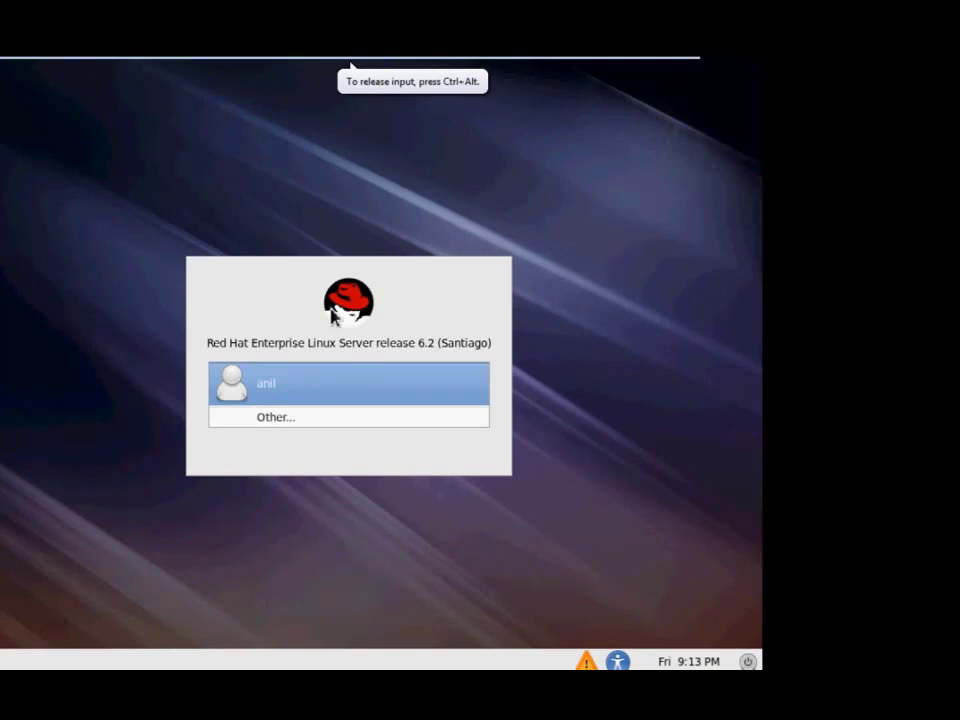
left_click(287, 417)
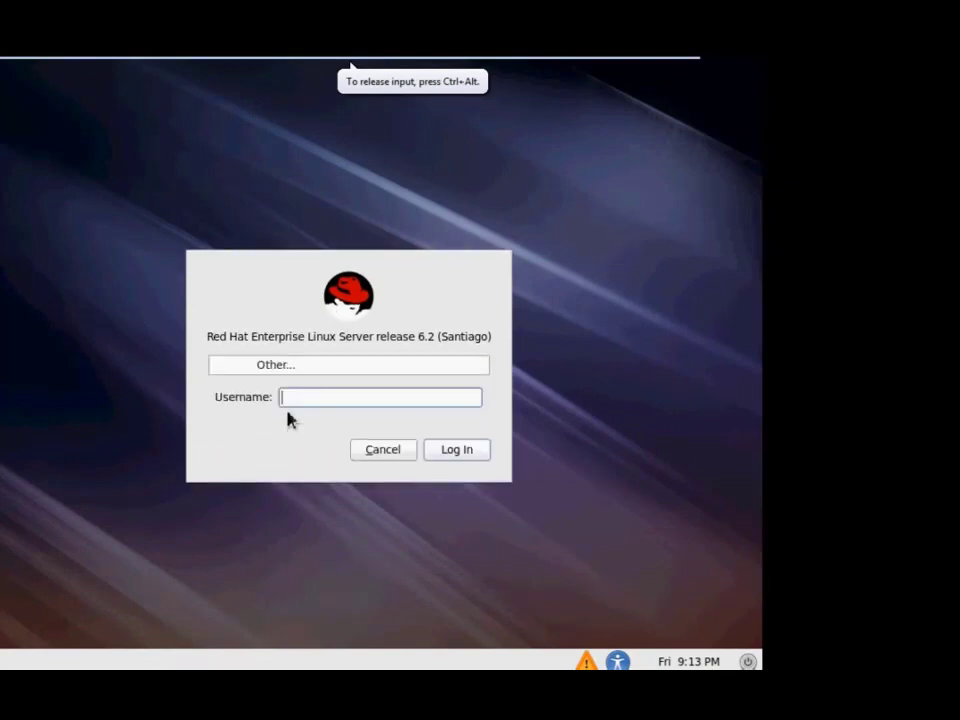
type("root")
key("Return")
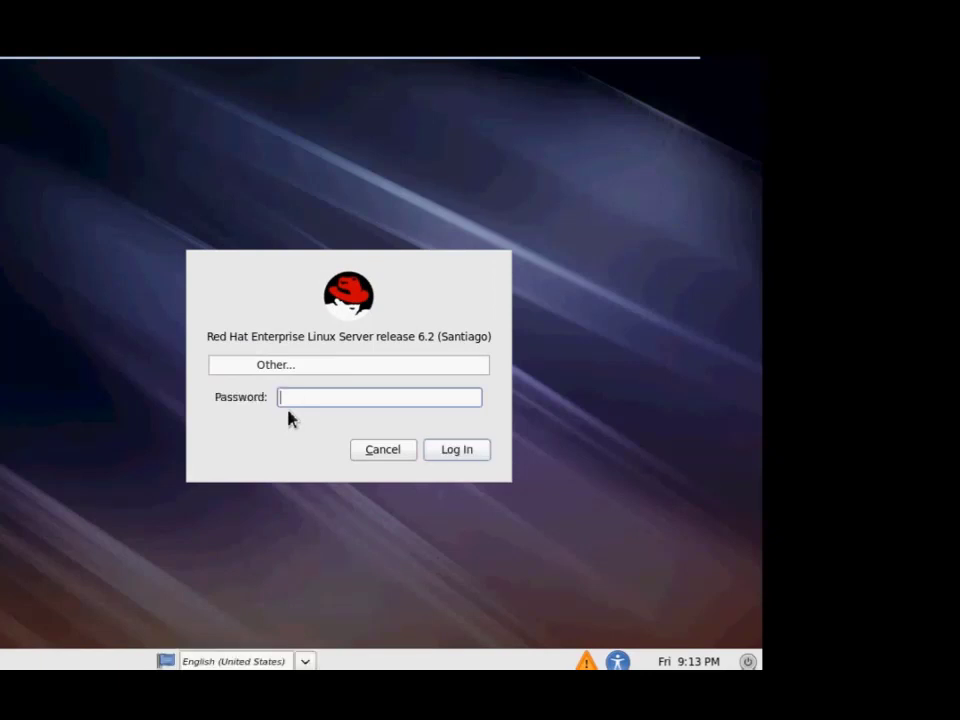
key("Return")
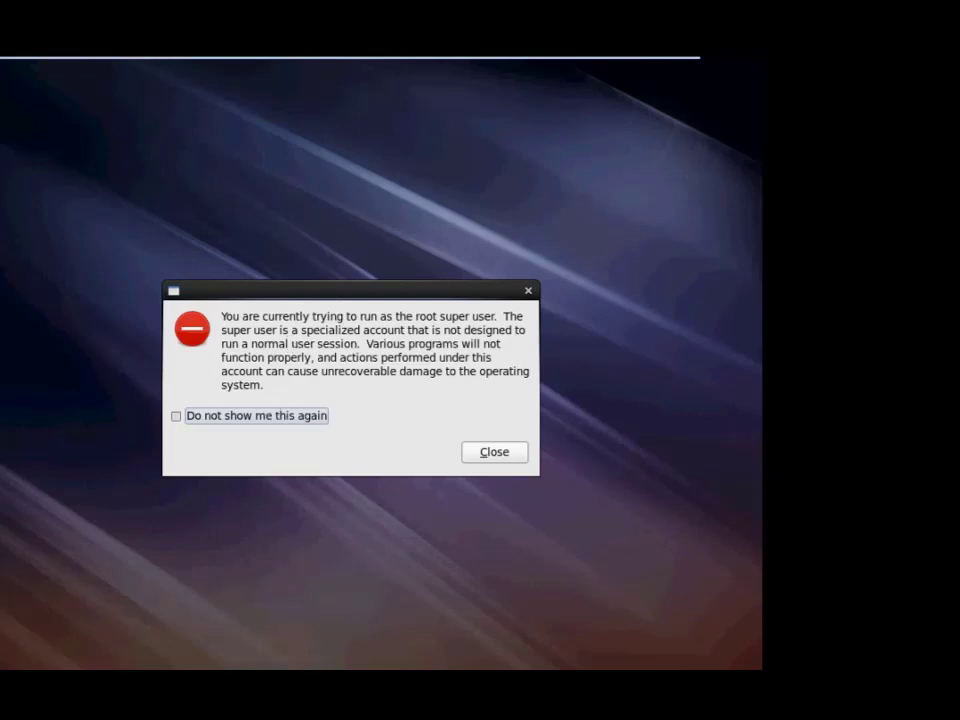
left_click(300, 415)
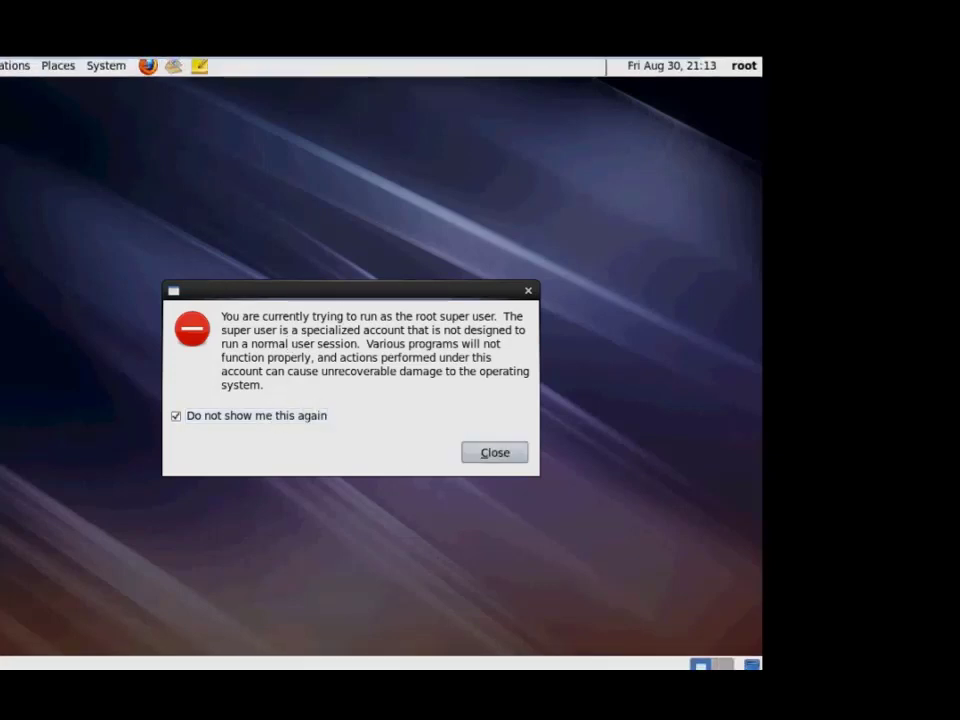
key("Return")
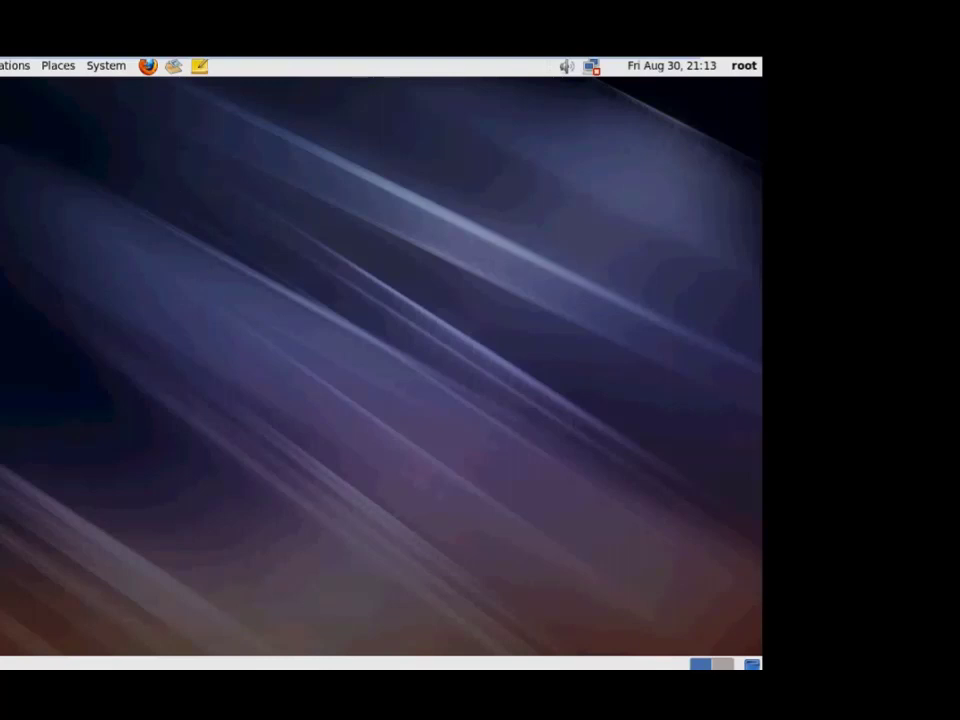
Open a terminal from the desktop menu and run the reboot command.
right_click(199, 222)
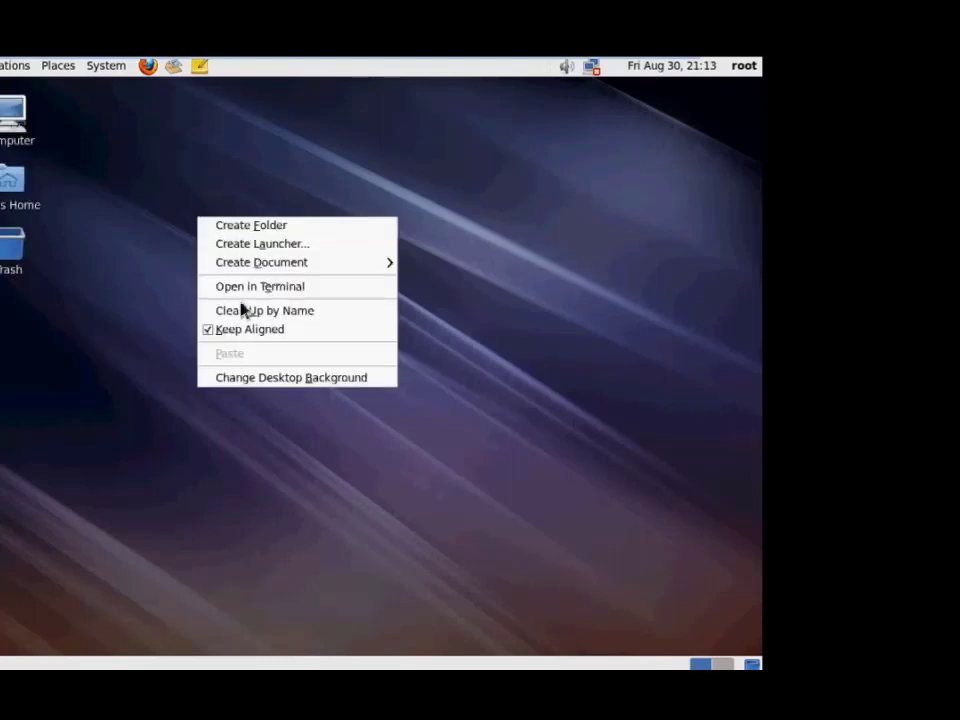
left_click(246, 286)
type("reboot")
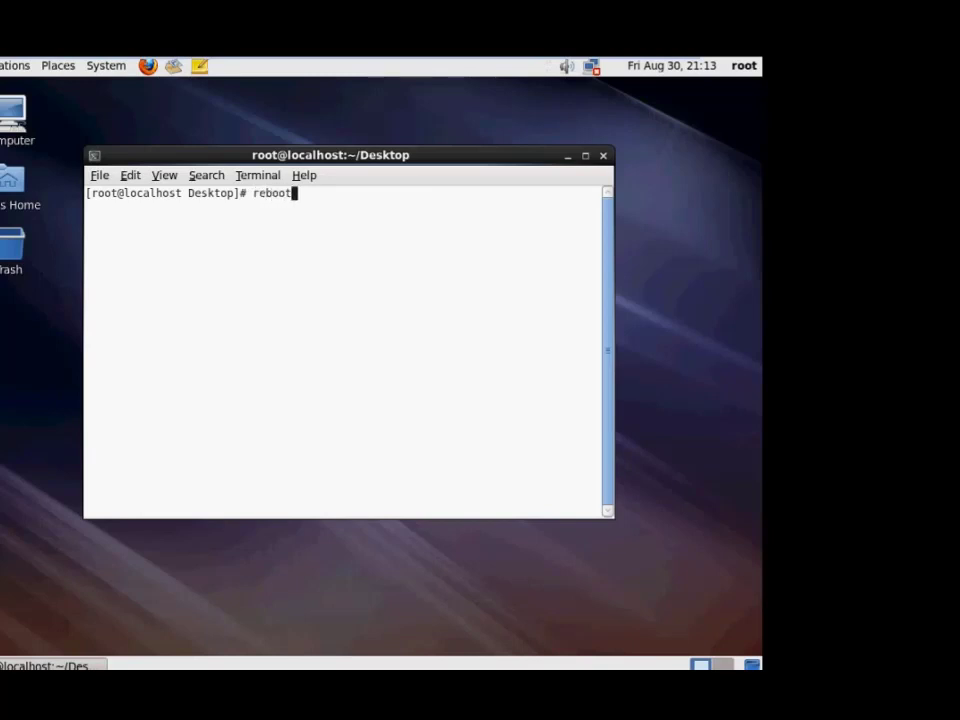
key("Return")
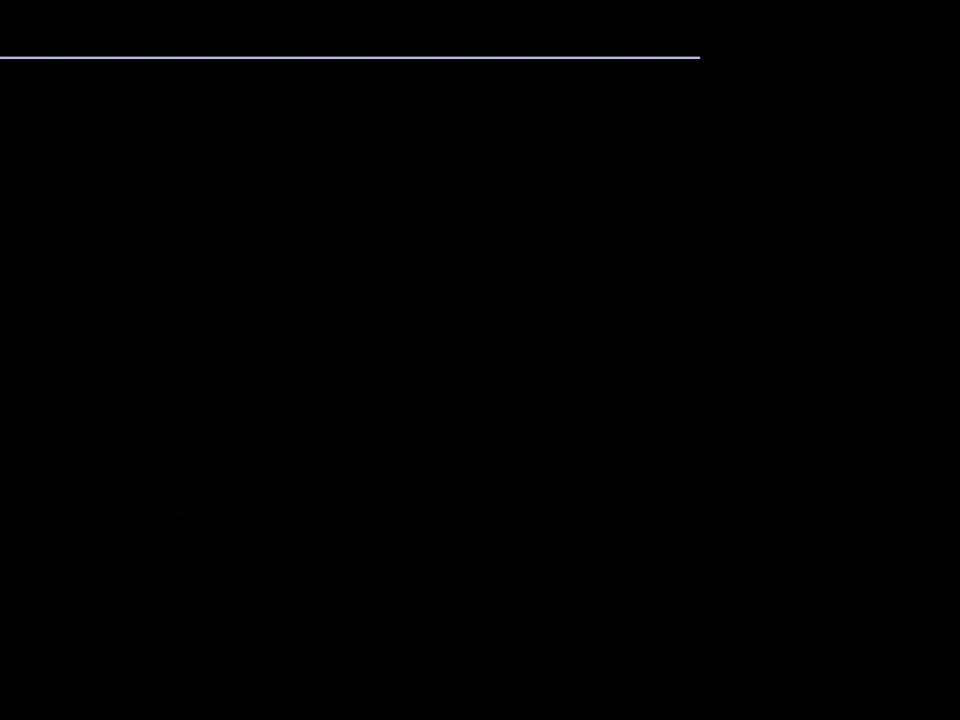
Boot the Other entry from the GRUB menu and choose Start Windows Normally.
key("Escape")
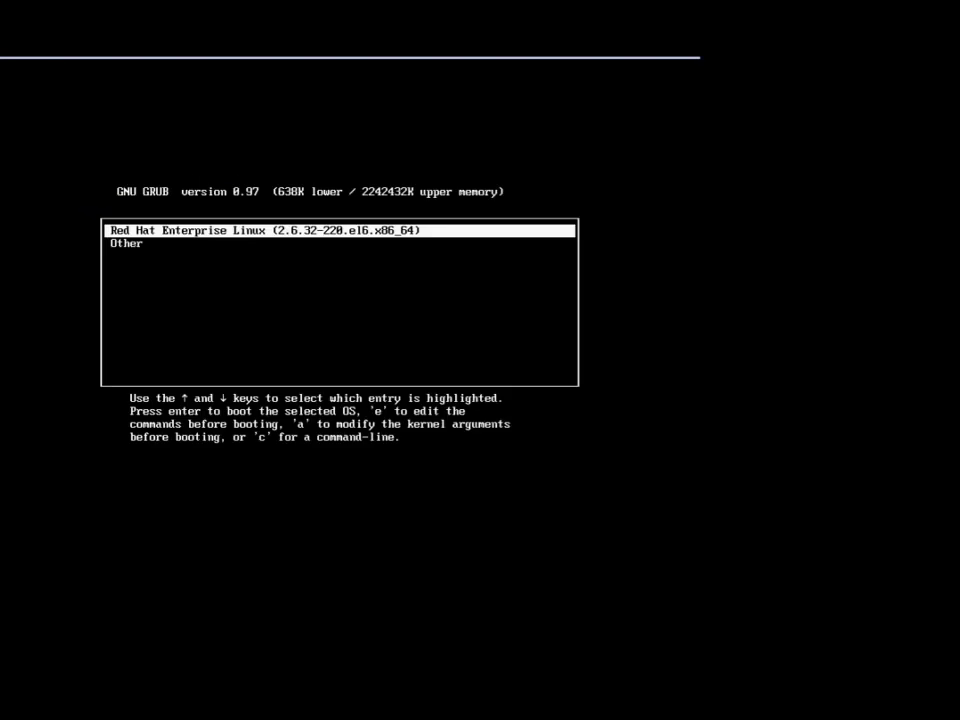
key("Down")
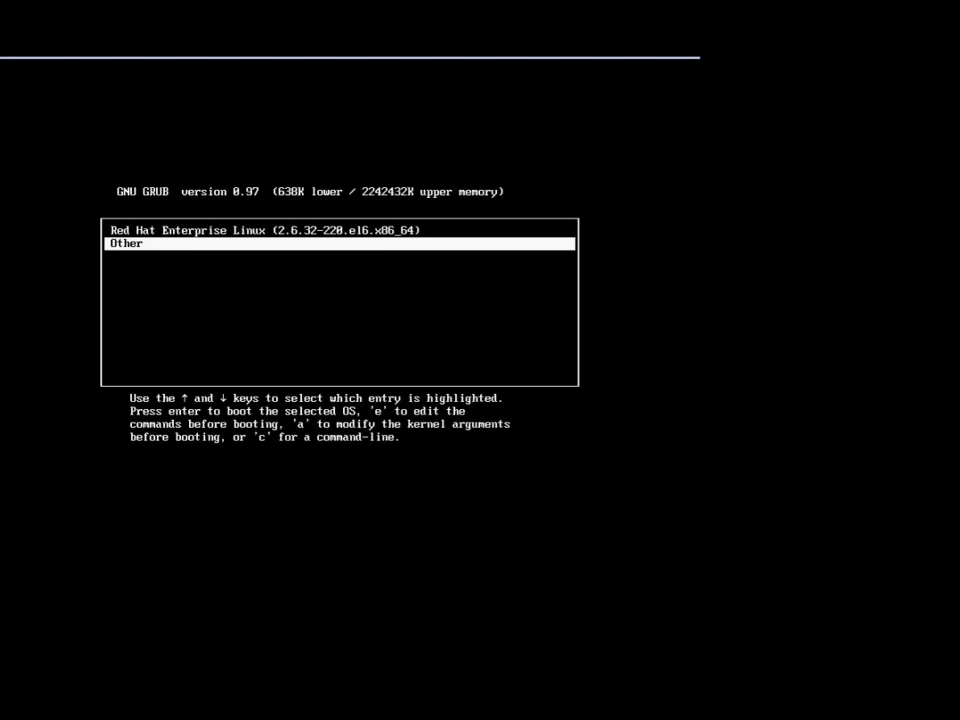
key("Return")
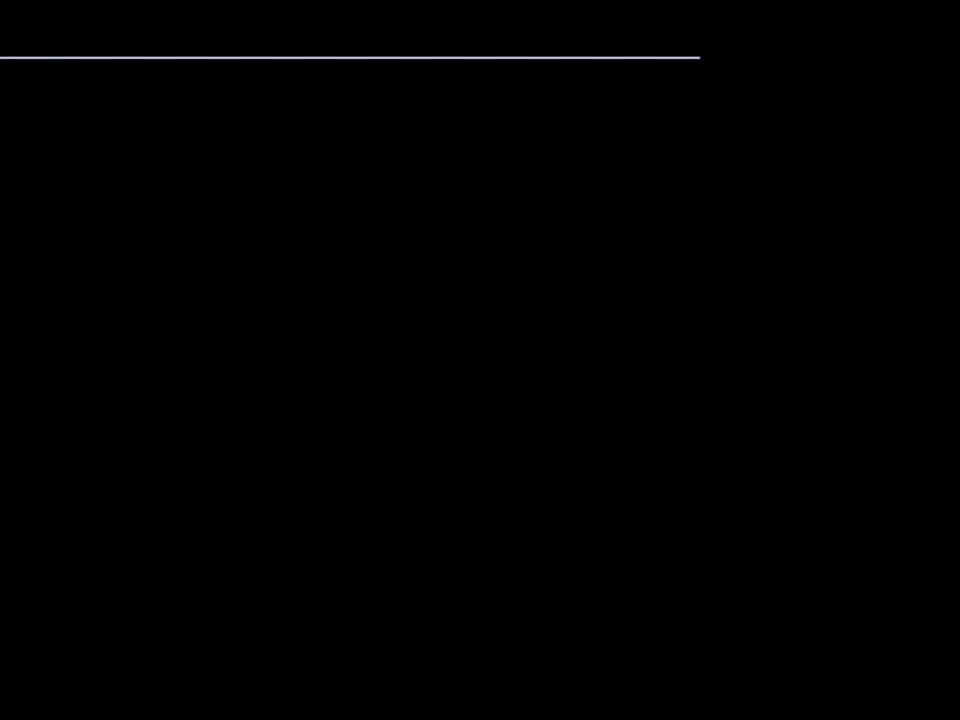
key("Down")
key("Return")
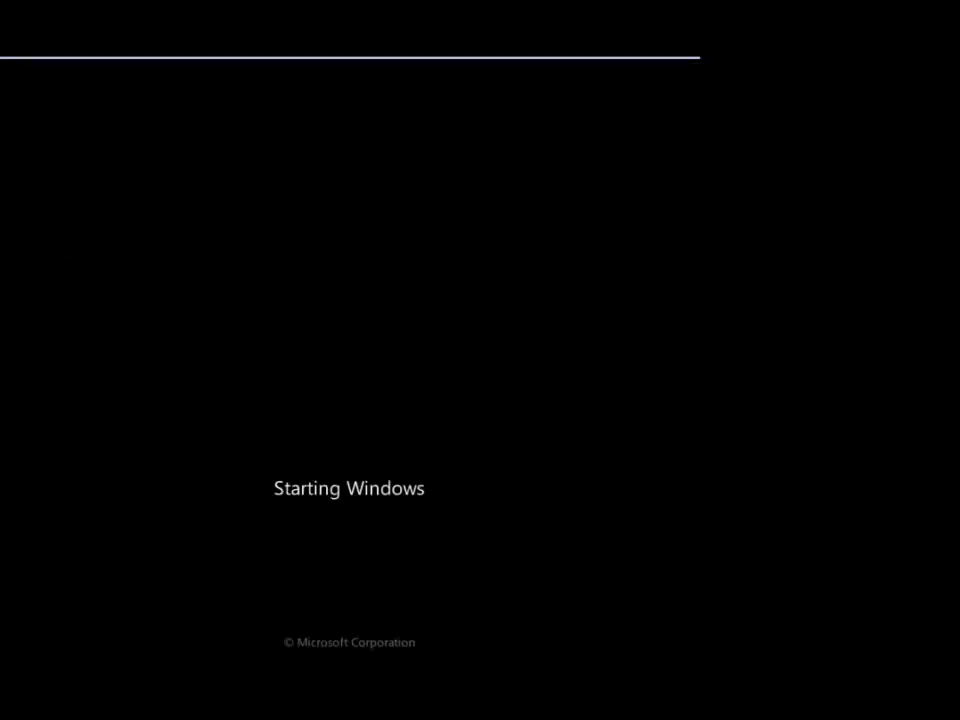